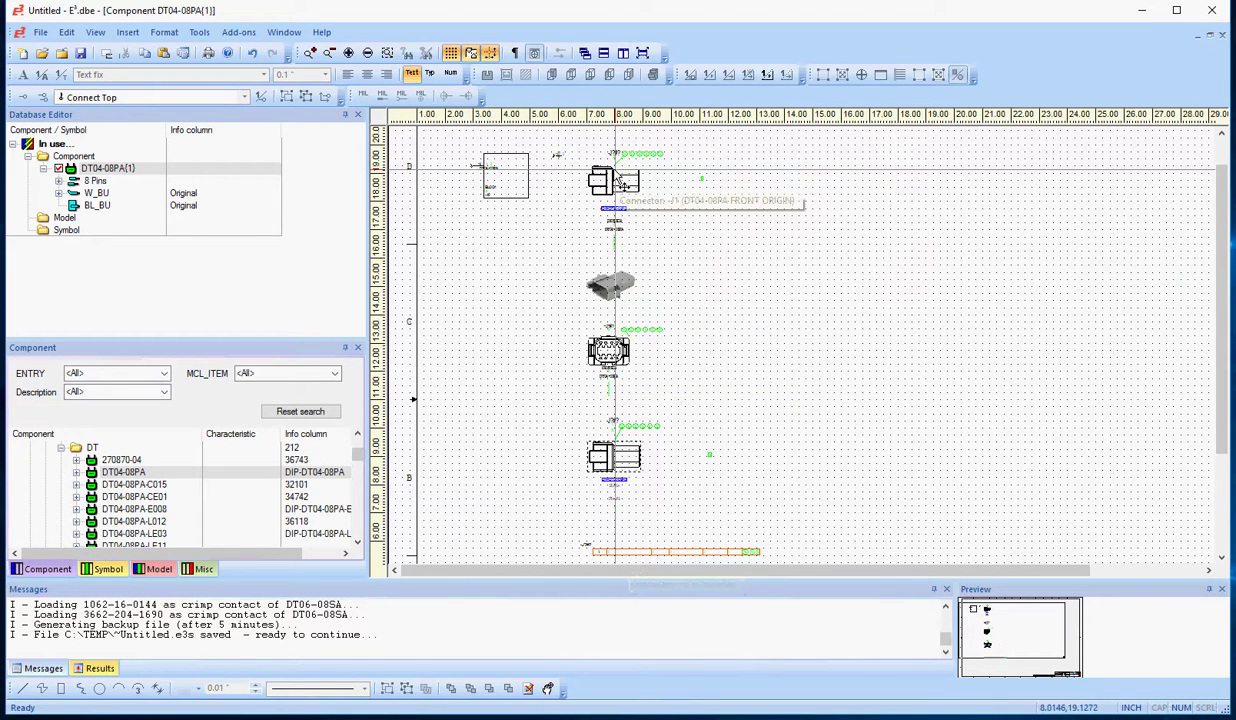
# - Zoom and pan through the DT04-08PA side, 3-D, front and top views
pyautogui.scroll(2, 590, 174)
pyautogui.scroll(3, 557, 252)
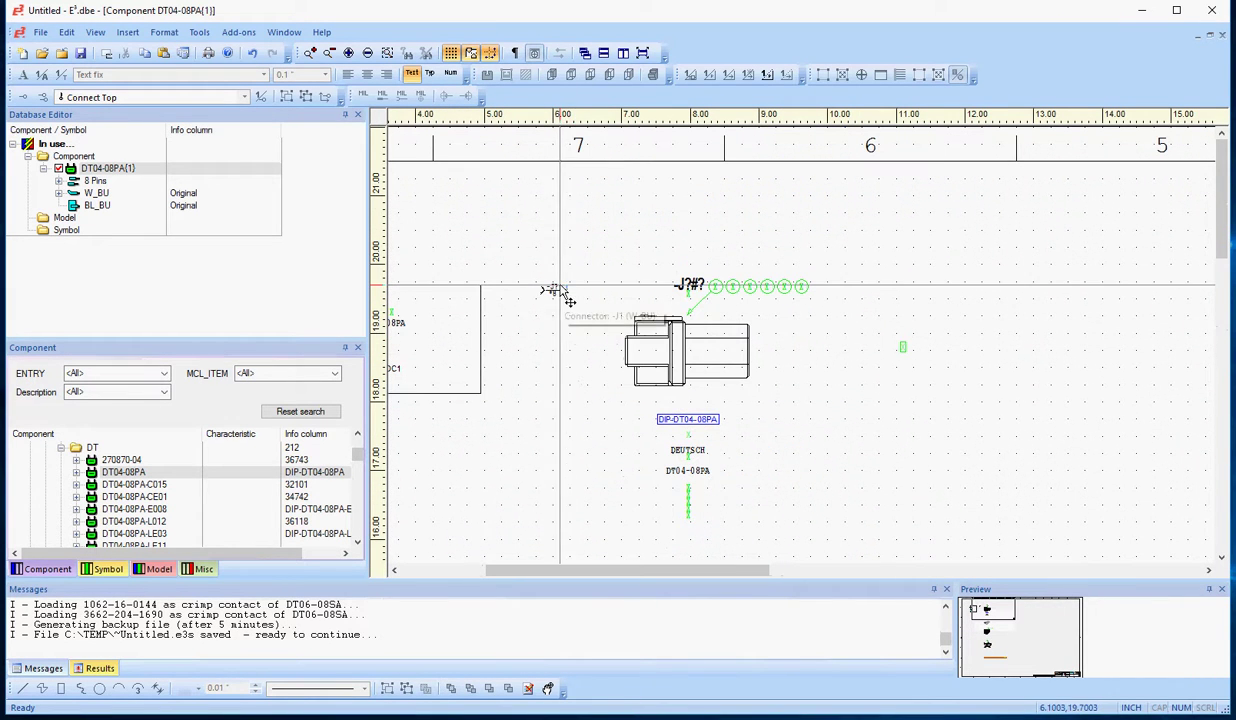
pyautogui.moveTo(576, 576); pyautogui.dragTo(542, 576)
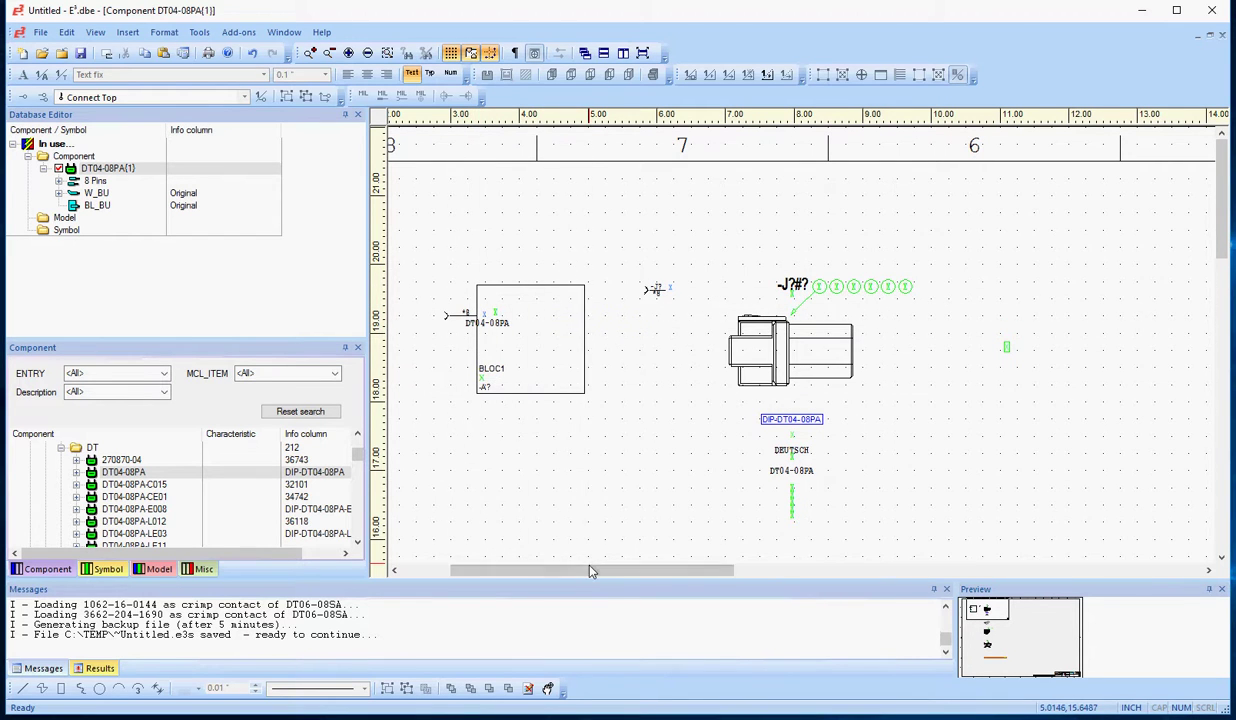
pyautogui.moveTo(580, 570); pyautogui.dragTo(632, 570)
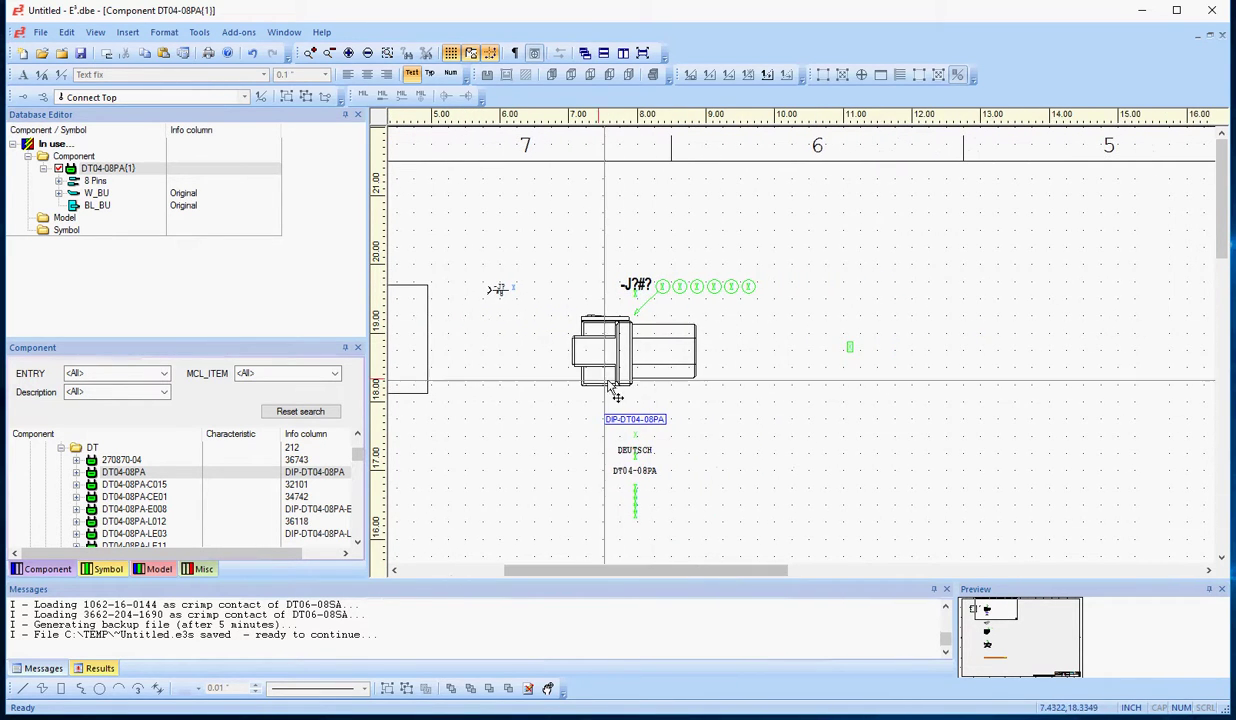
pyautogui.scroll(-5, 648, 318)
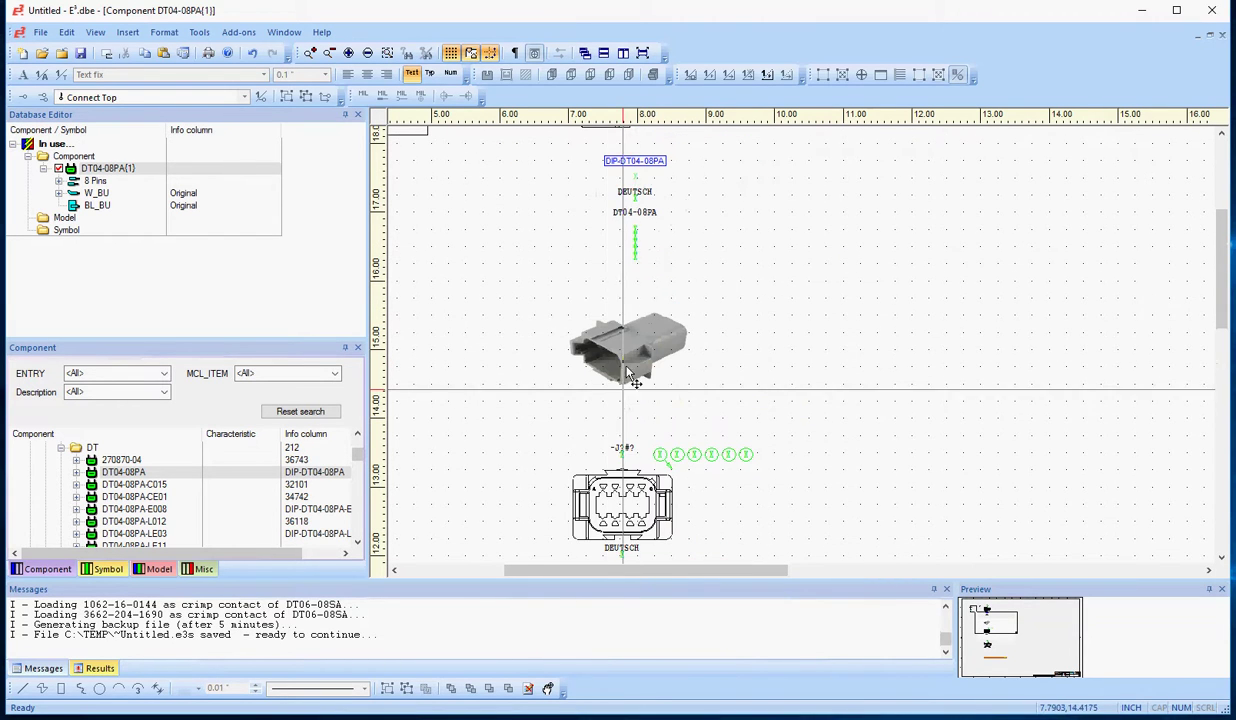
pyautogui.scroll(-3, 645, 510)
pyautogui.scroll(-3, 645, 510)
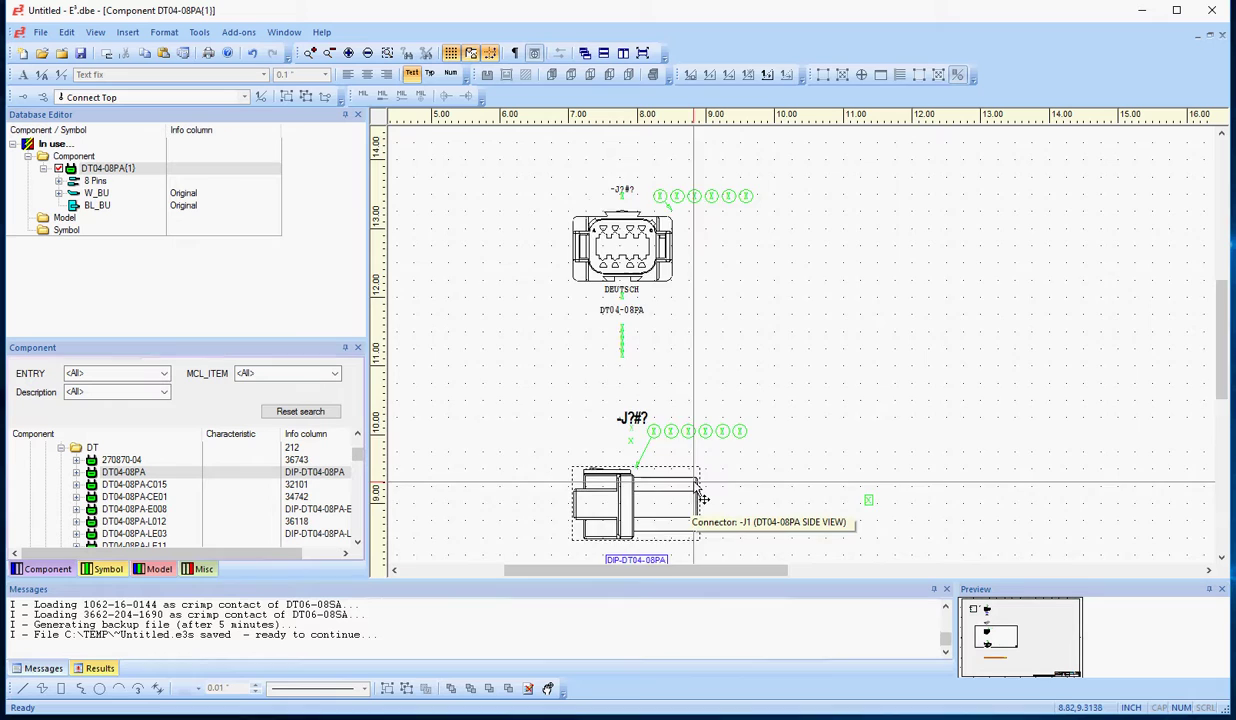
pyautogui.scroll(-8, 700, 490)
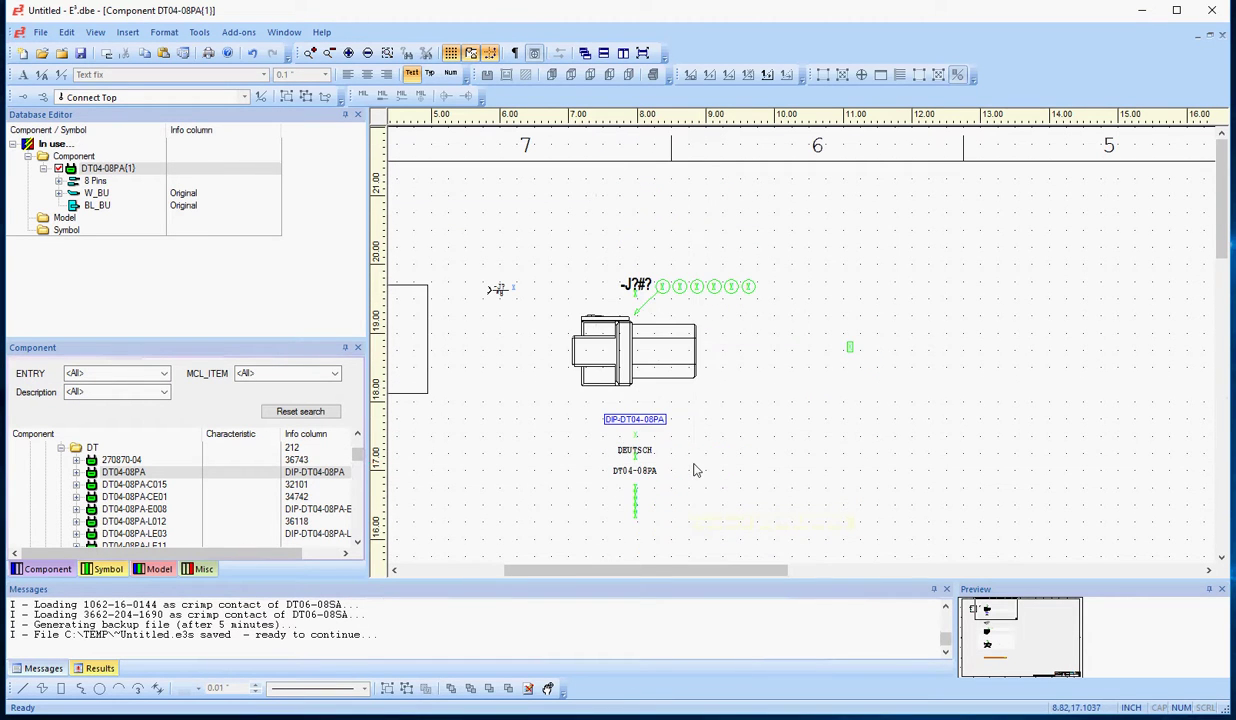
pyautogui.scroll(-6, 685, 500)
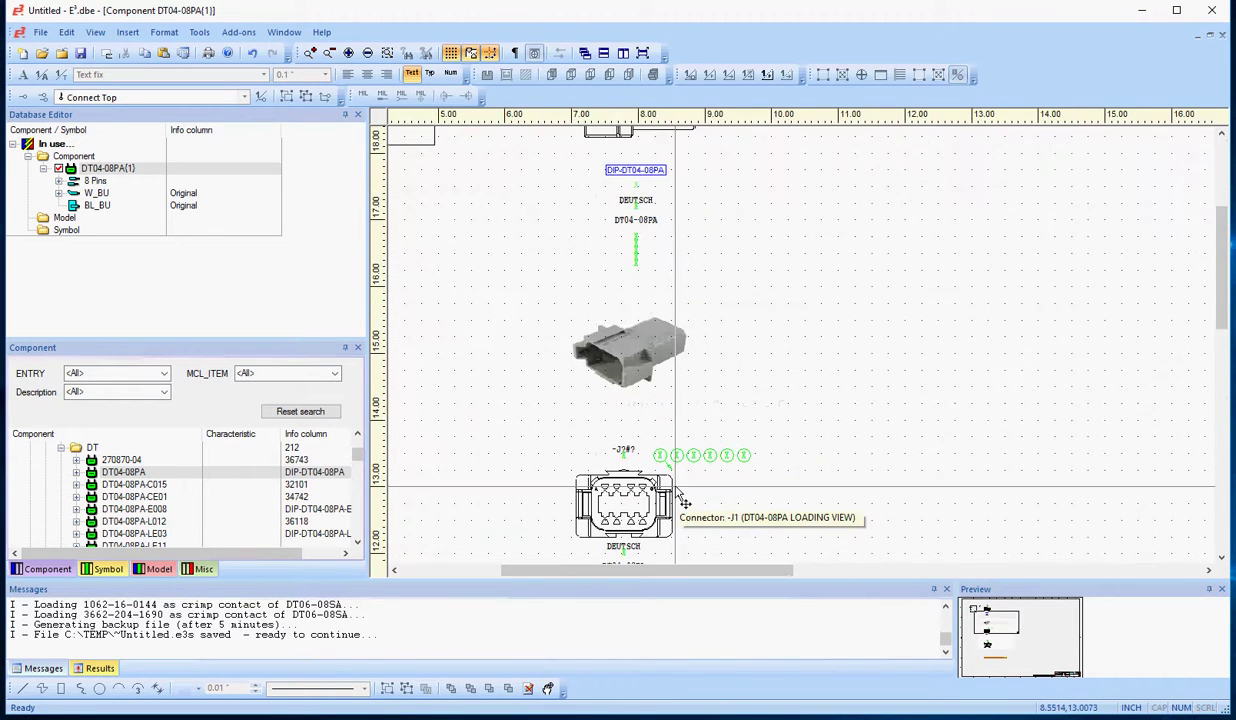
pyautogui.scroll(-15, 685, 500)
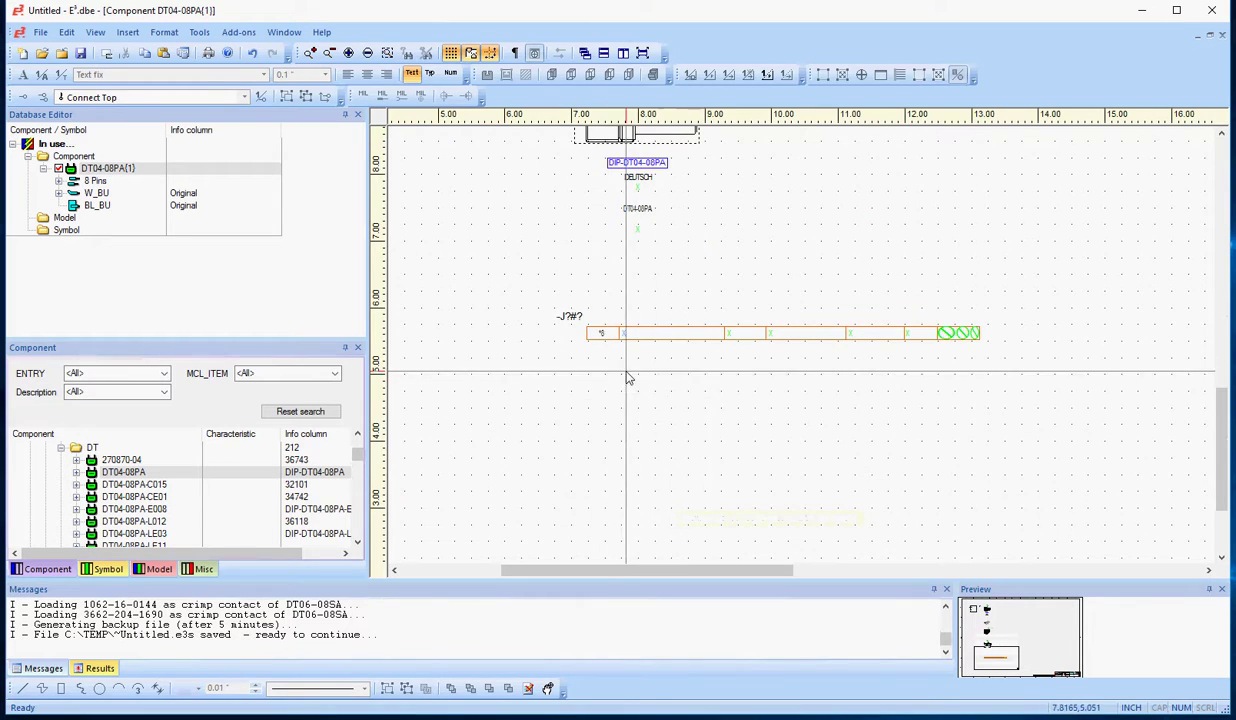
# - Zoom back in on the BLOC1 block symbol beside the connector side view
pyautogui.scroll(15, 640, 390)
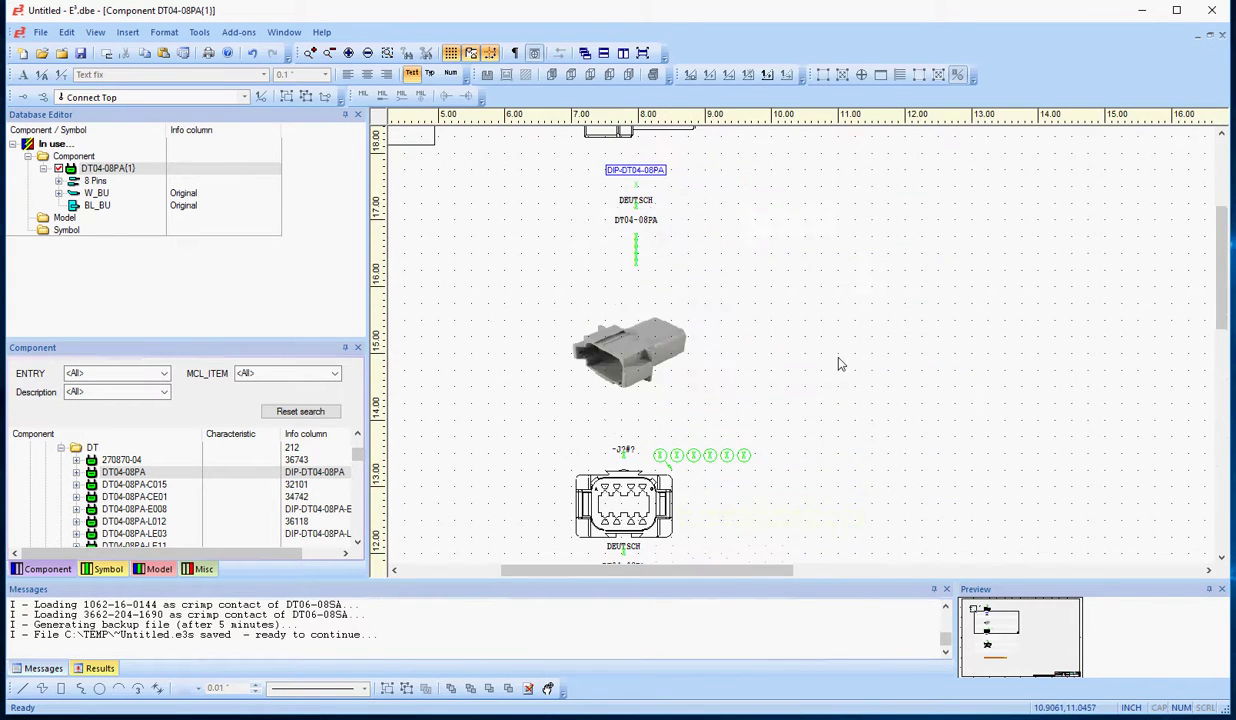
pyautogui.scroll(5, 745, 430)
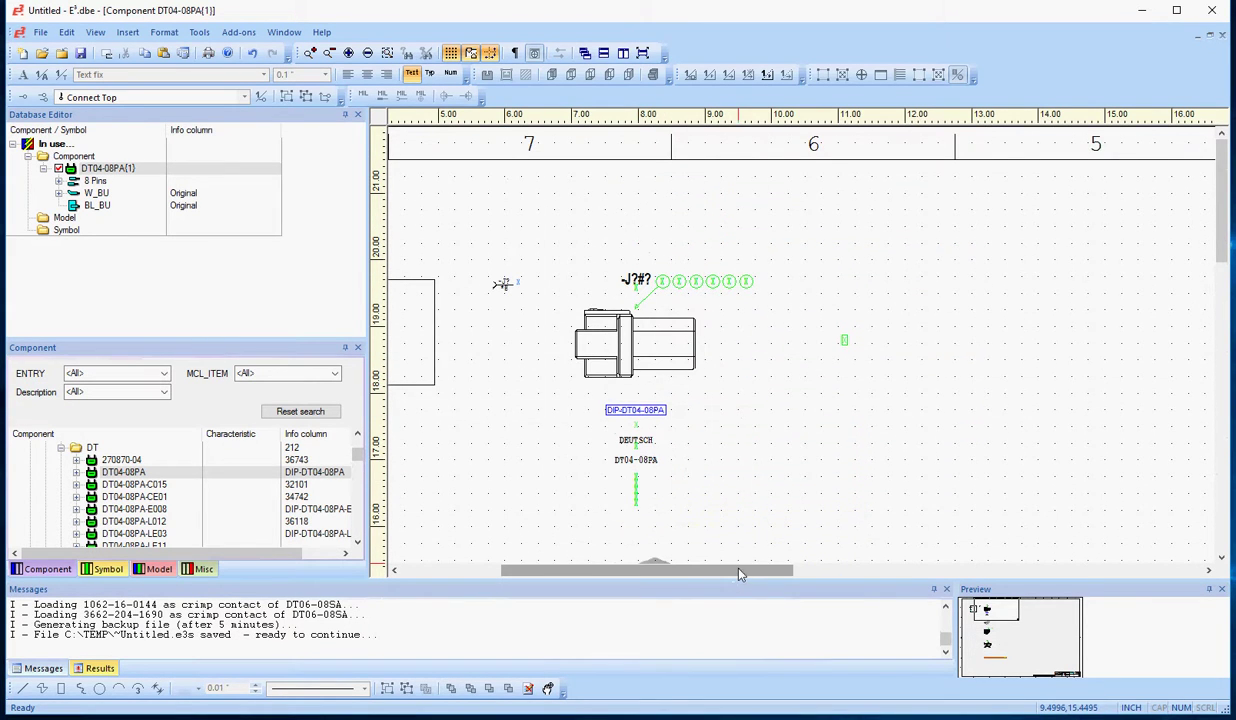
pyautogui.moveTo(740, 573); pyautogui.dragTo(669, 571)
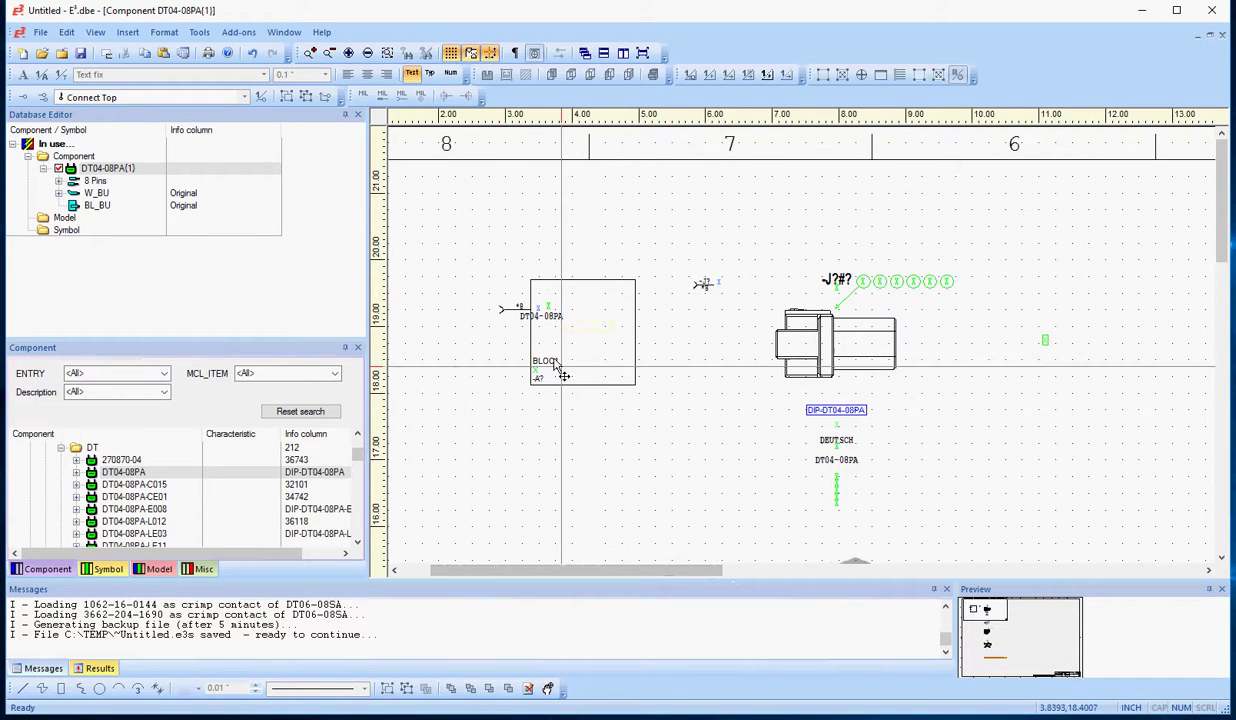
# - Open Component Properties for DT04-08PA from the sheet and move the dialog into view
pyautogui.rightClick(590, 441)
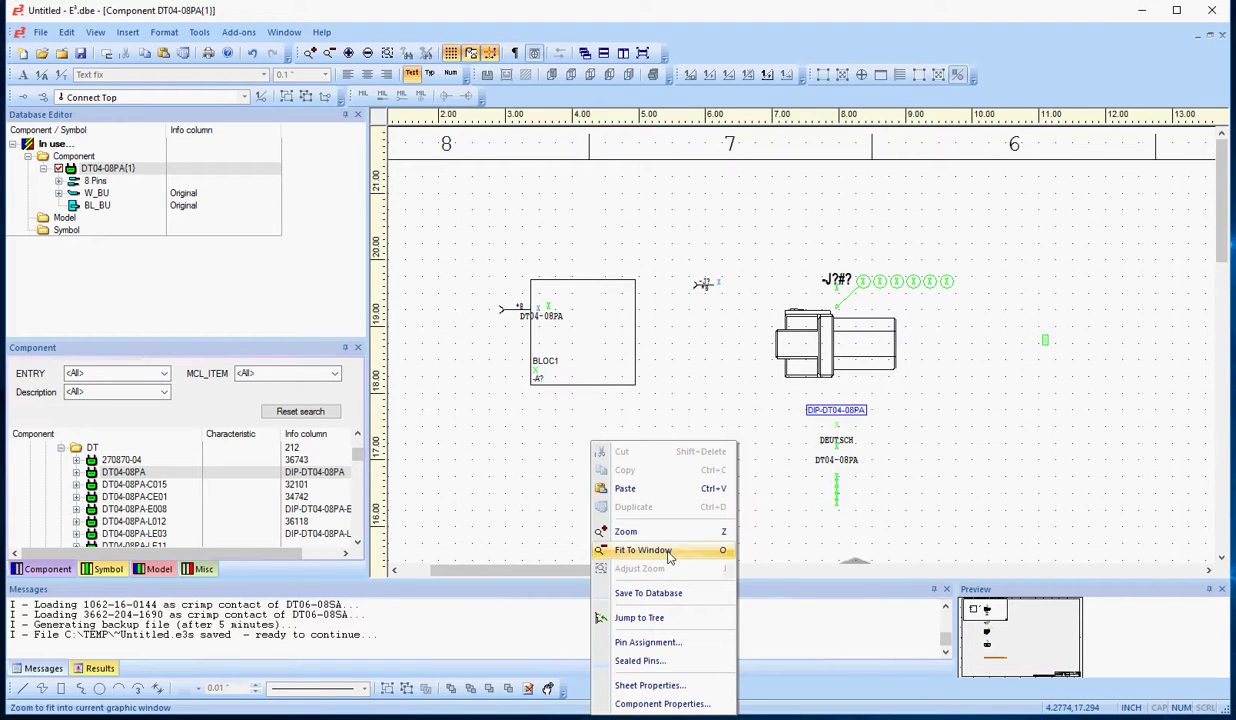
pyautogui.click(664, 704)
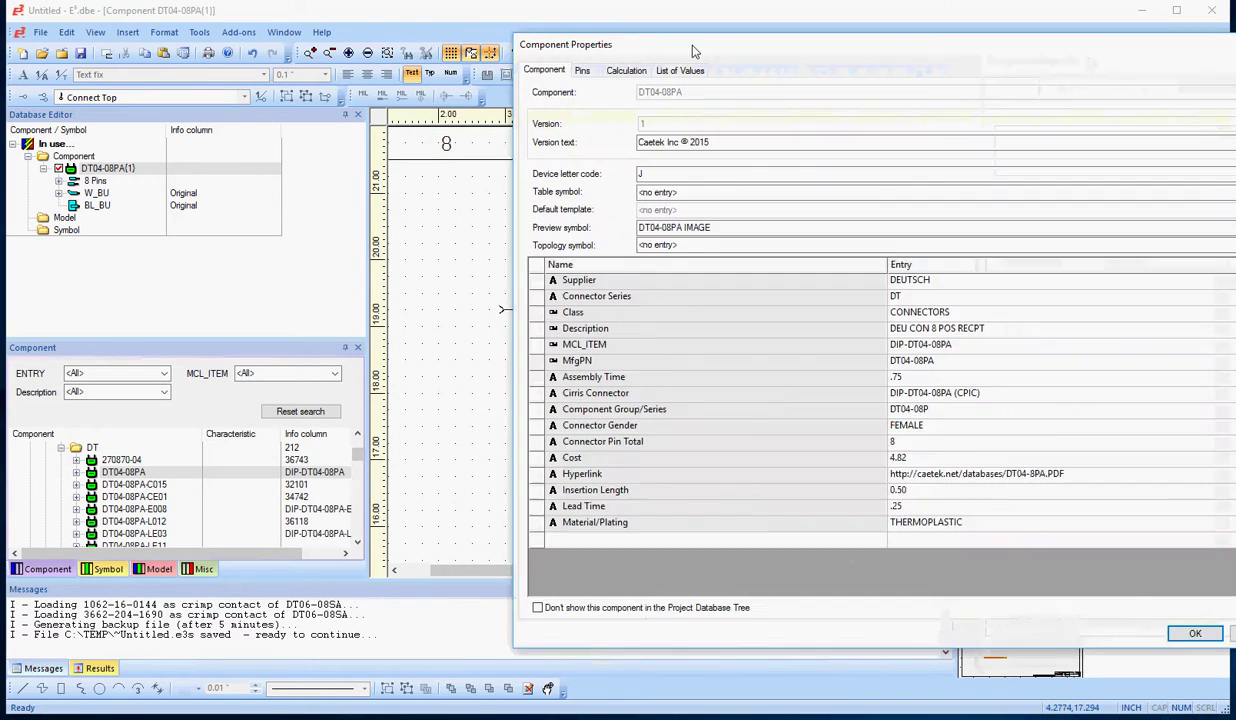
pyautogui.moveTo(690, 50); pyautogui.dragTo(326, 48)
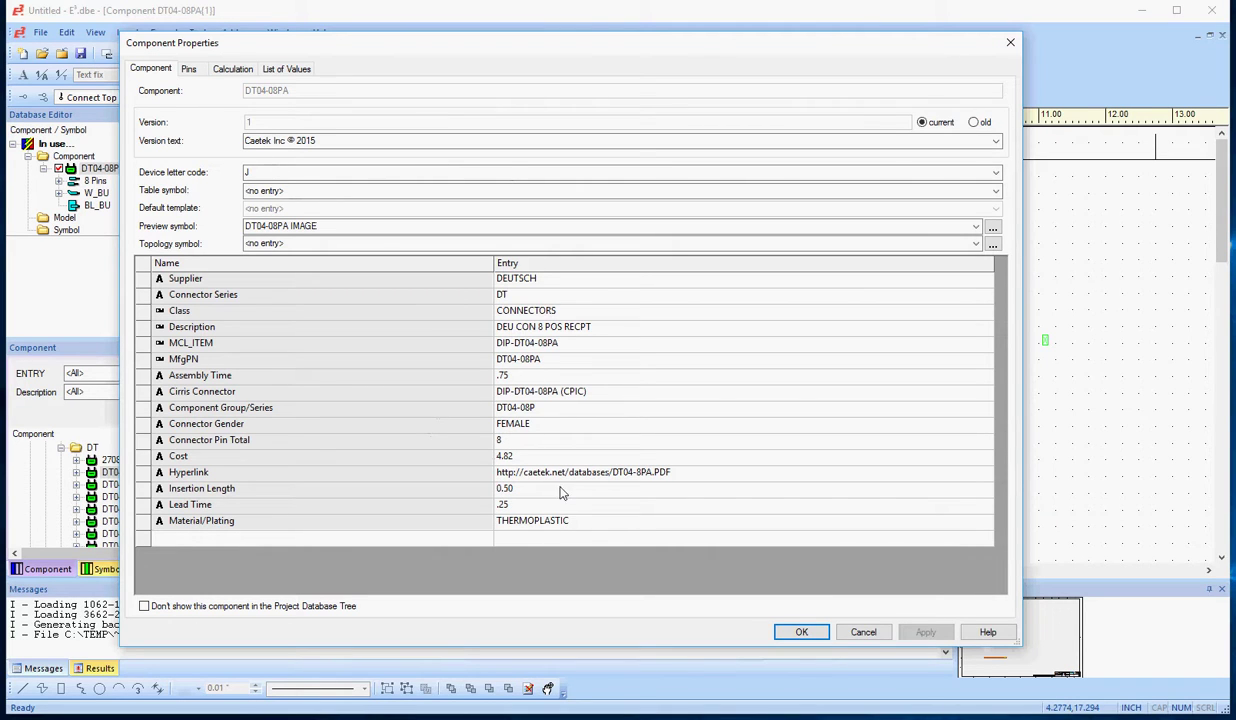
pyautogui.click(287, 170)
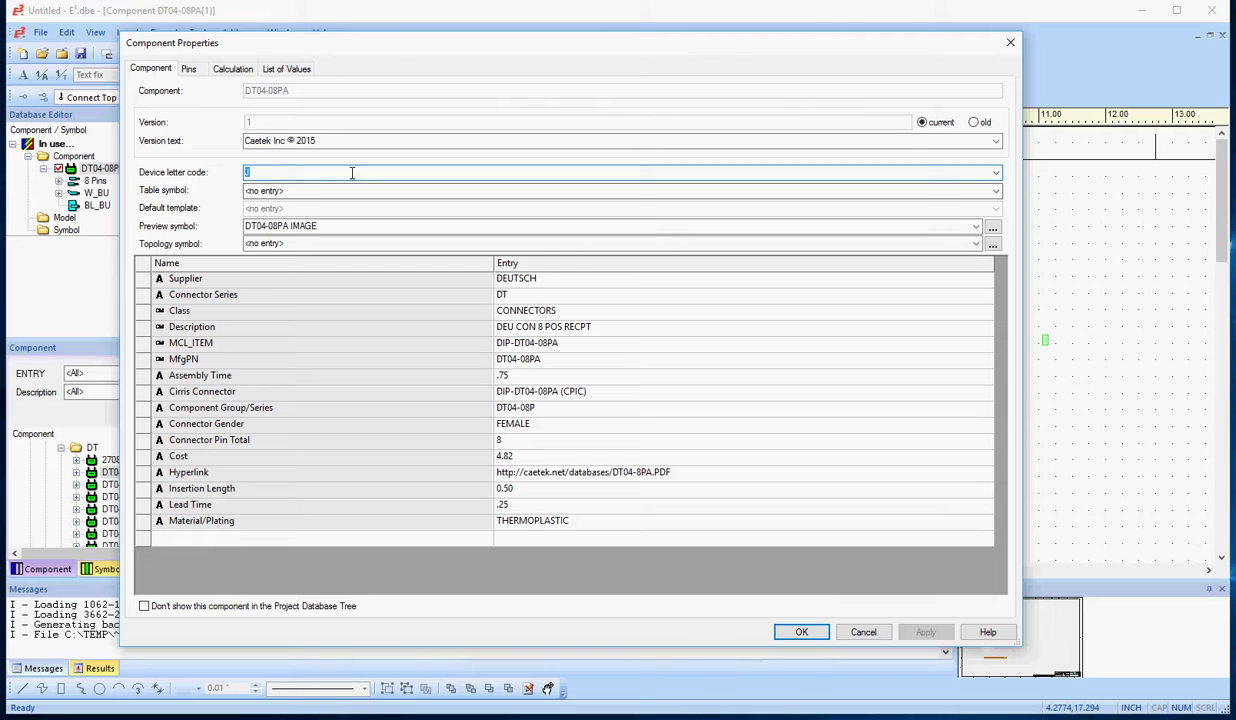
pyautogui.click(267, 172)
pyautogui.click(330, 225)
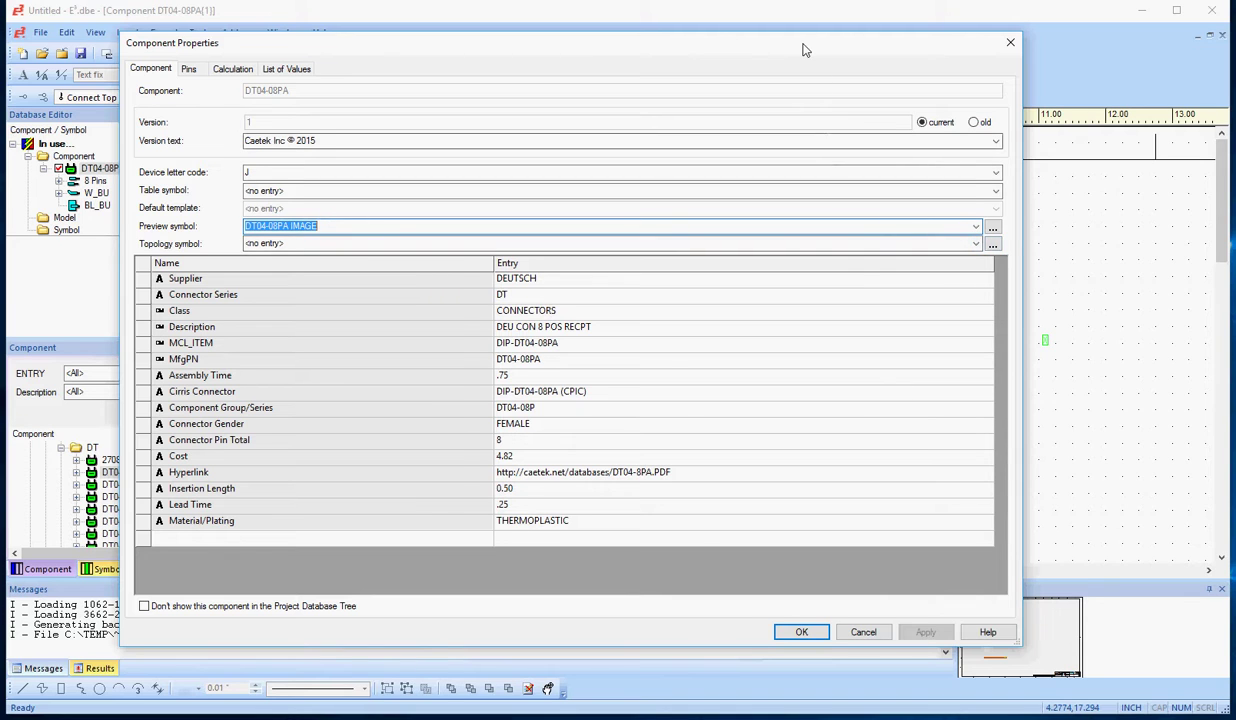
pyautogui.moveTo(805, 50); pyautogui.dragTo(787, 48)
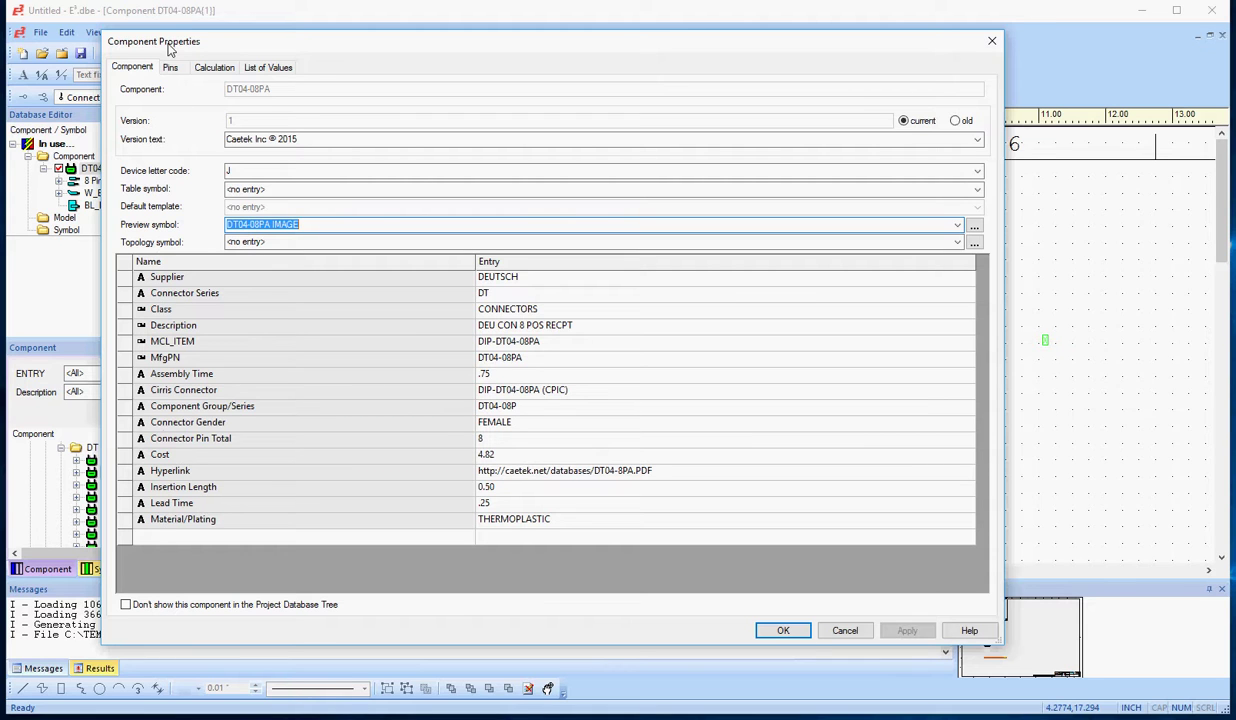
# - Show the Pins tab with active mating connector DT06-08SA and fitting part 114017
pyautogui.moveTo(168, 45); pyautogui.dragTo(208, 46)
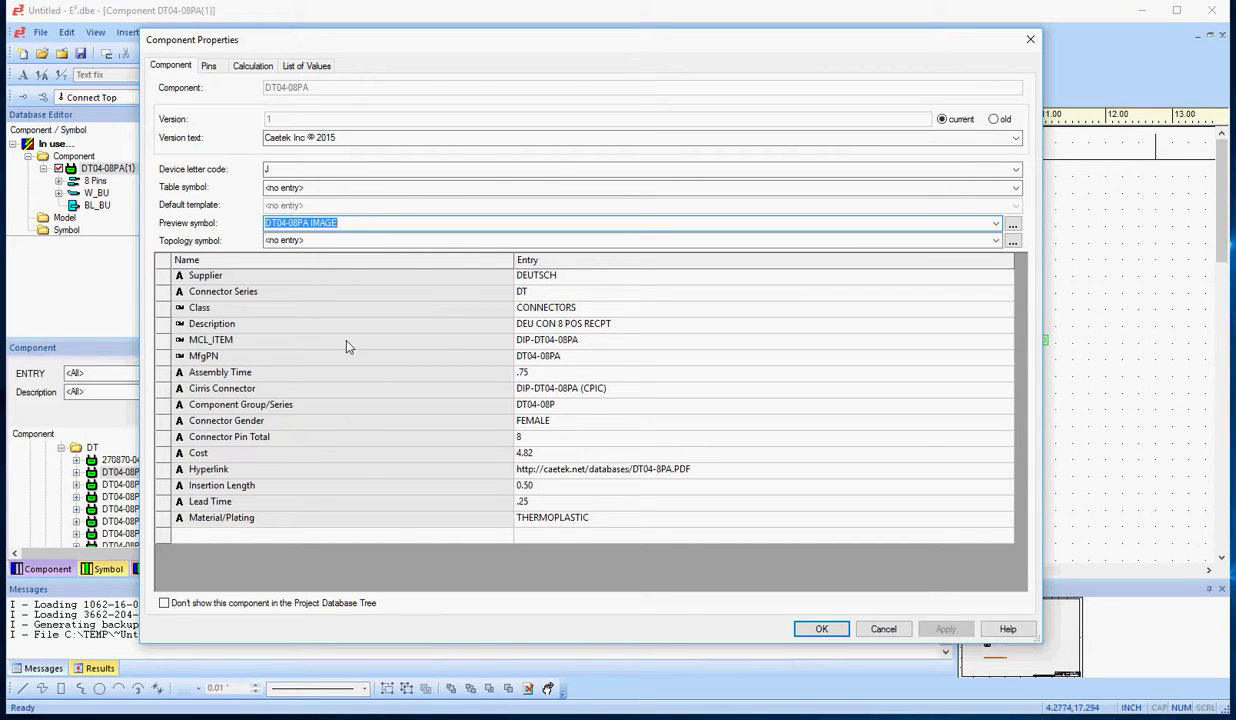
pyautogui.click(209, 66)
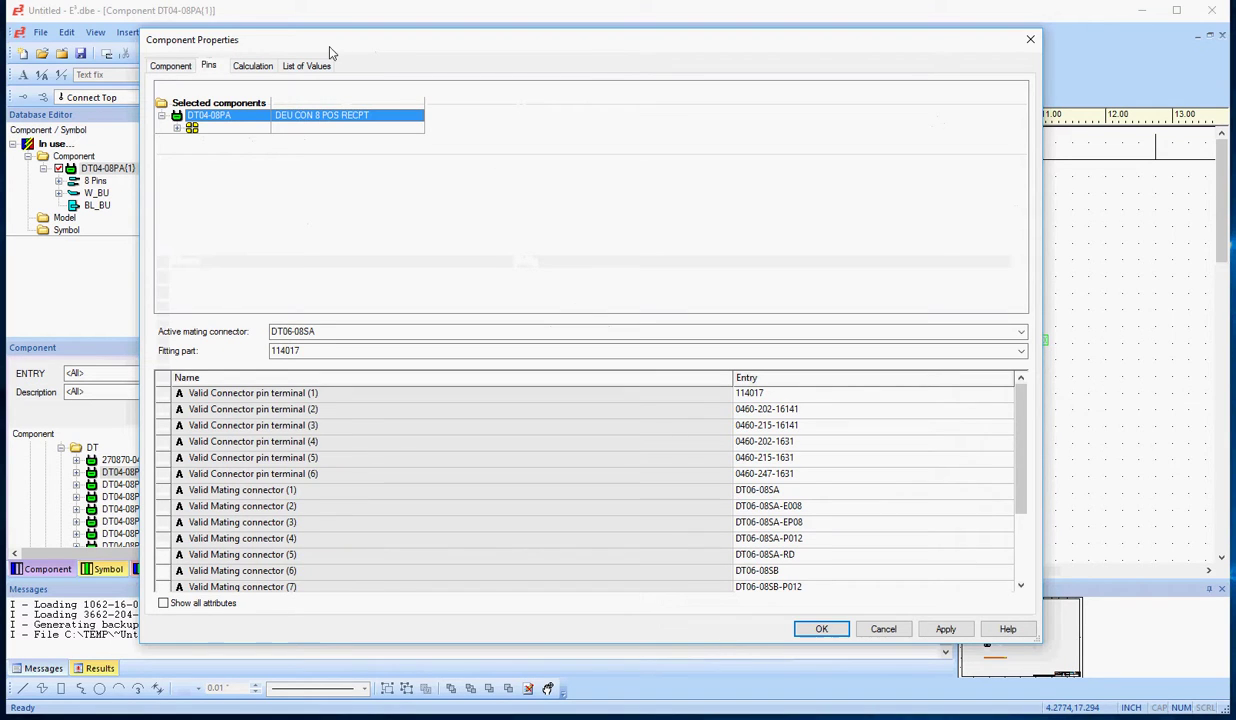
# - Expand DT04-08PA's pin list and inspect pins 1, 3, 5, 7 and 8
pyautogui.moveTo(331, 47); pyautogui.dragTo(343, 38)
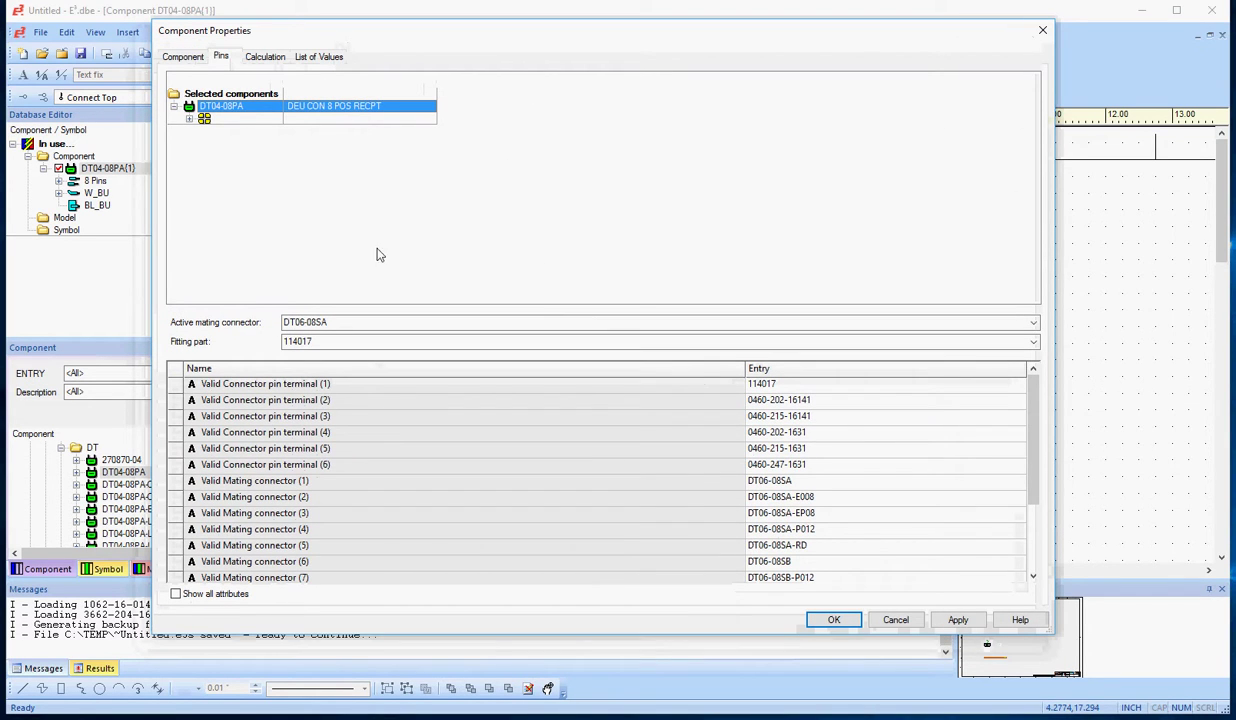
pyautogui.click(189, 119)
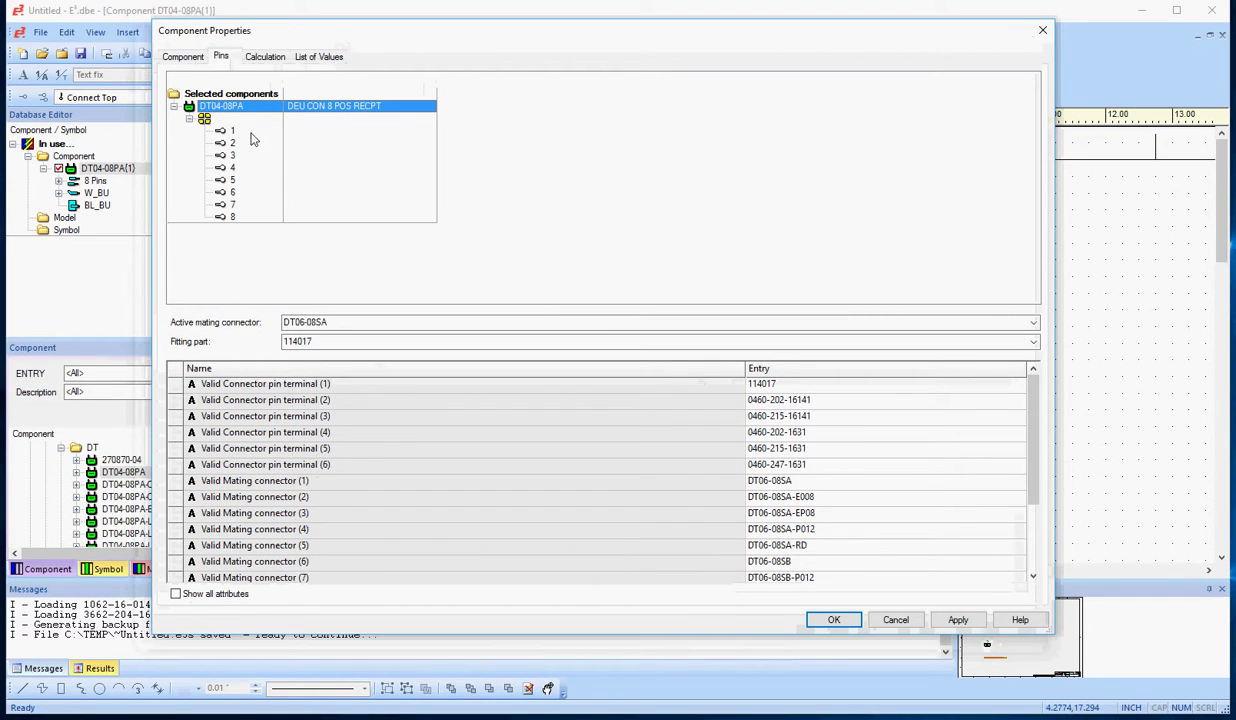
pyautogui.click(231, 131)
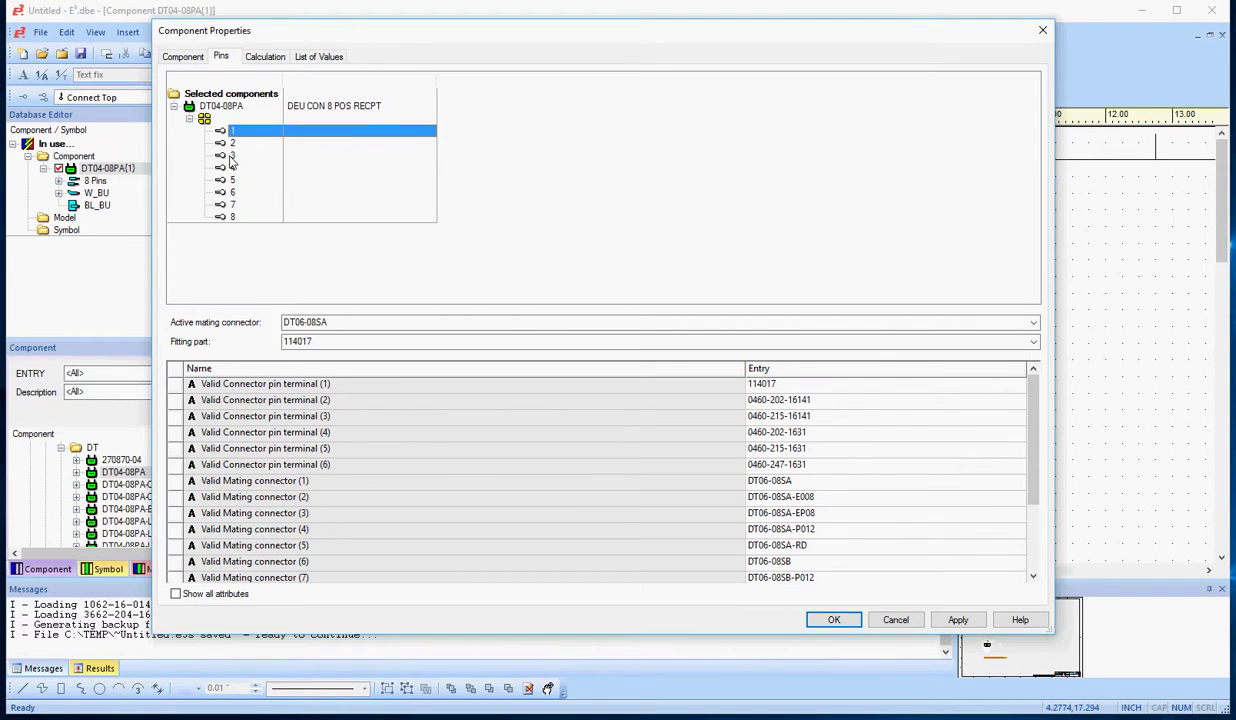
pyautogui.click(232, 155)
pyautogui.click(232, 180)
pyautogui.click(232, 204)
pyautogui.click(233, 217)
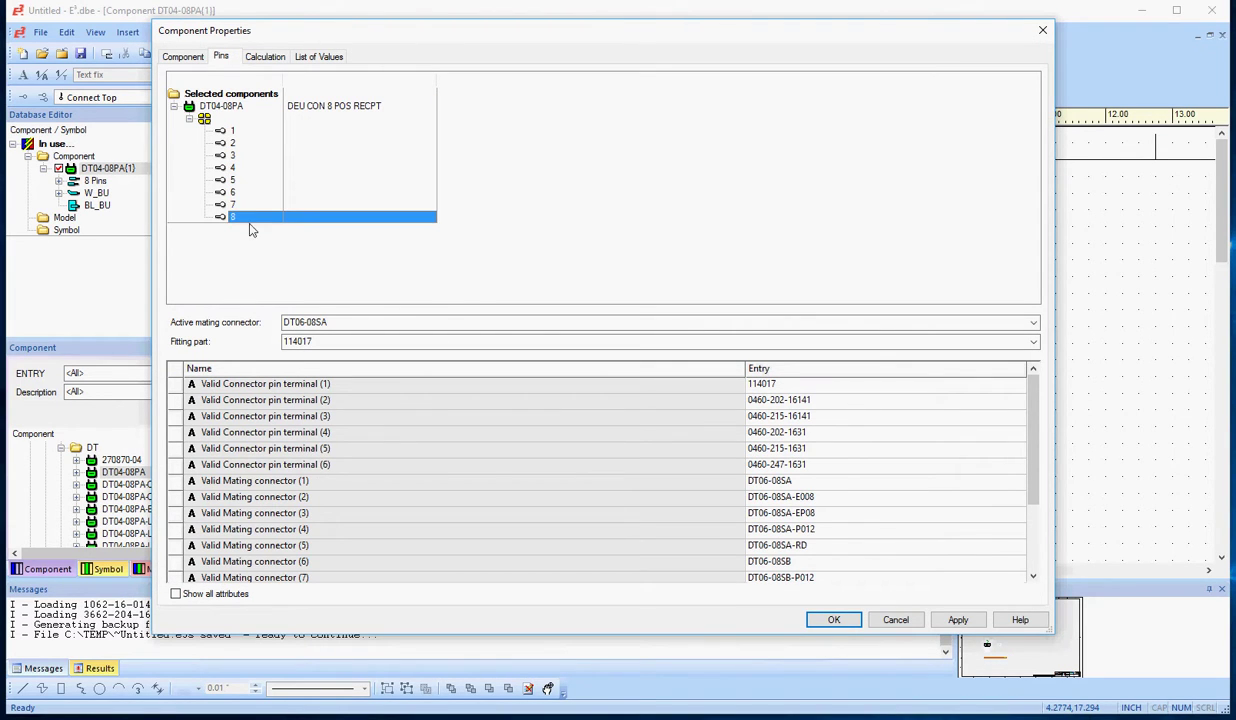
pyautogui.moveTo(1039, 396)
pyautogui.mouseDown()
pyautogui.moveTo(1040, 522)
pyautogui.moveTo(1040, 408)
pyautogui.mouseUp()
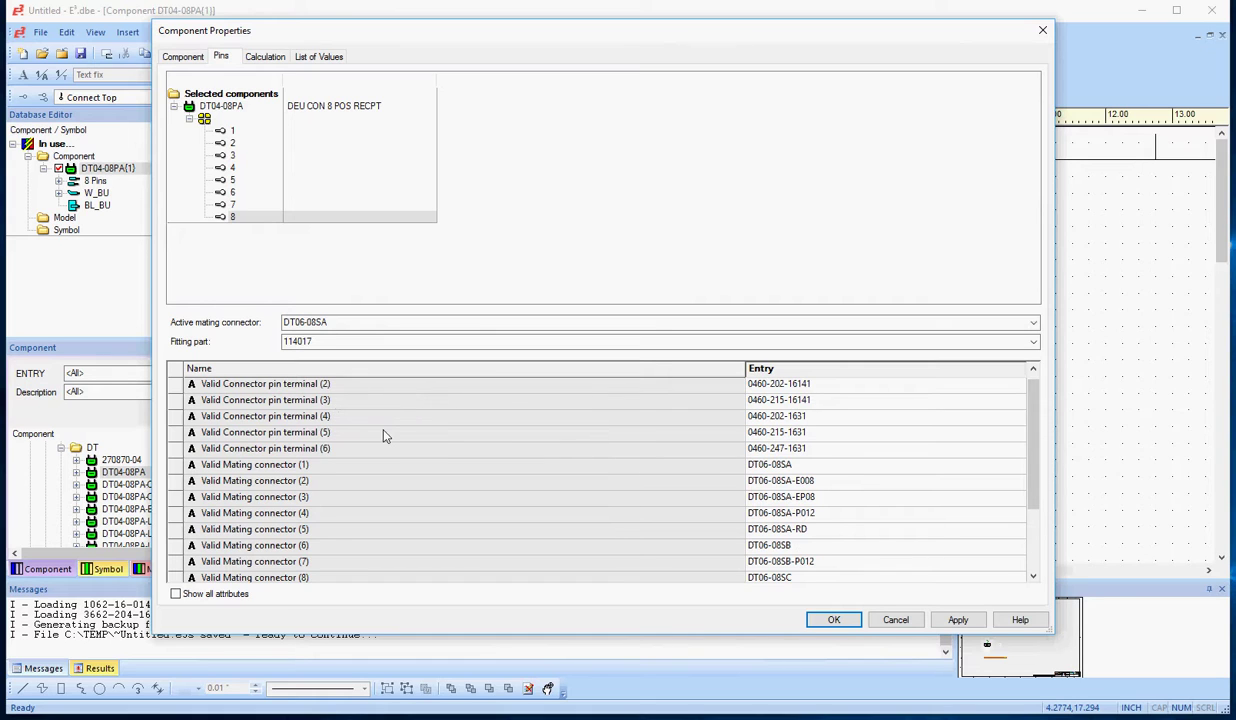
pyautogui.scroll(1, 370, 414)
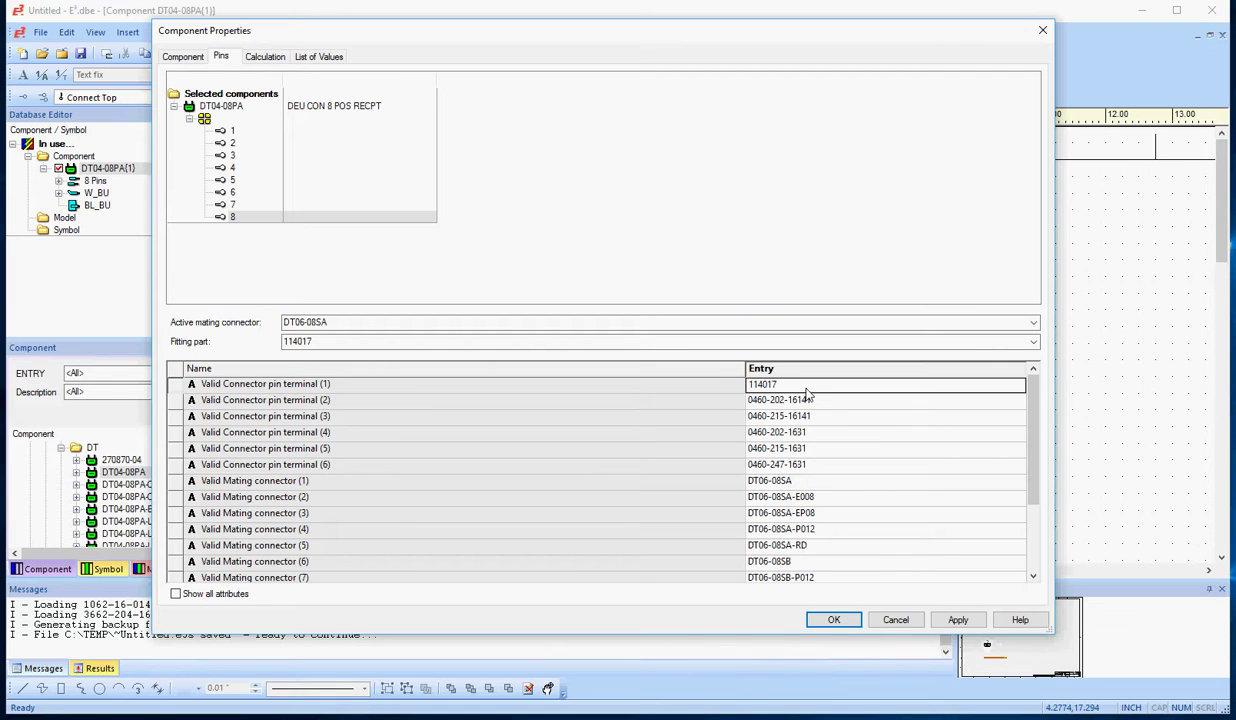
# - Inspect pins 4, 2 and 3, then the component's valid terminal and mating-connector lists
pyautogui.click(232, 166)
pyautogui.click(263, 146)
pyautogui.click(221, 157)
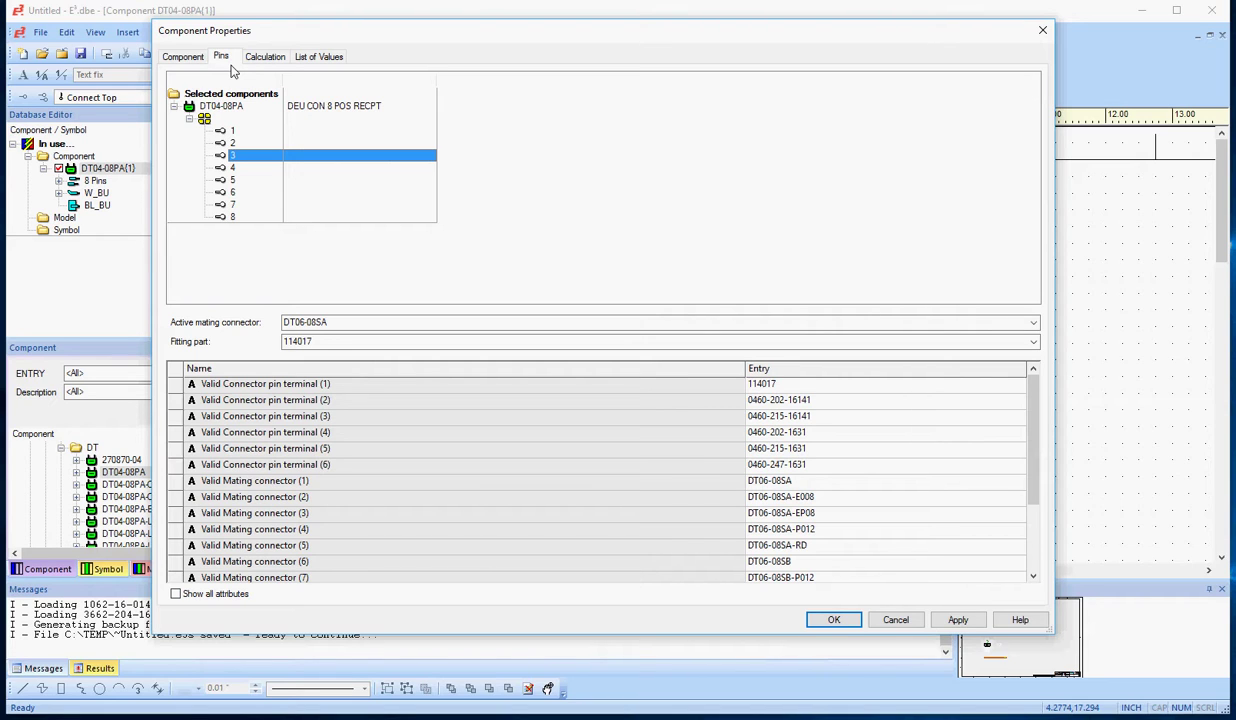
pyautogui.click(222, 106)
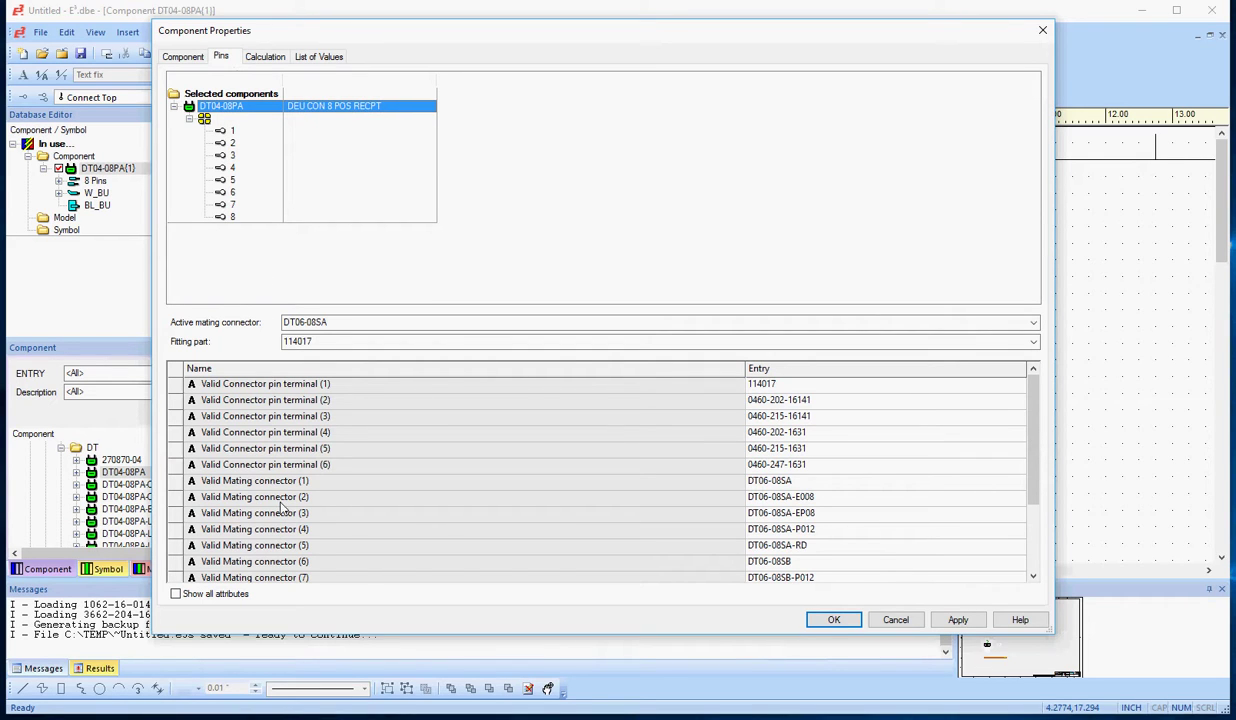
pyautogui.click(680, 505)
pyautogui.scroll(-2, 408, 472)
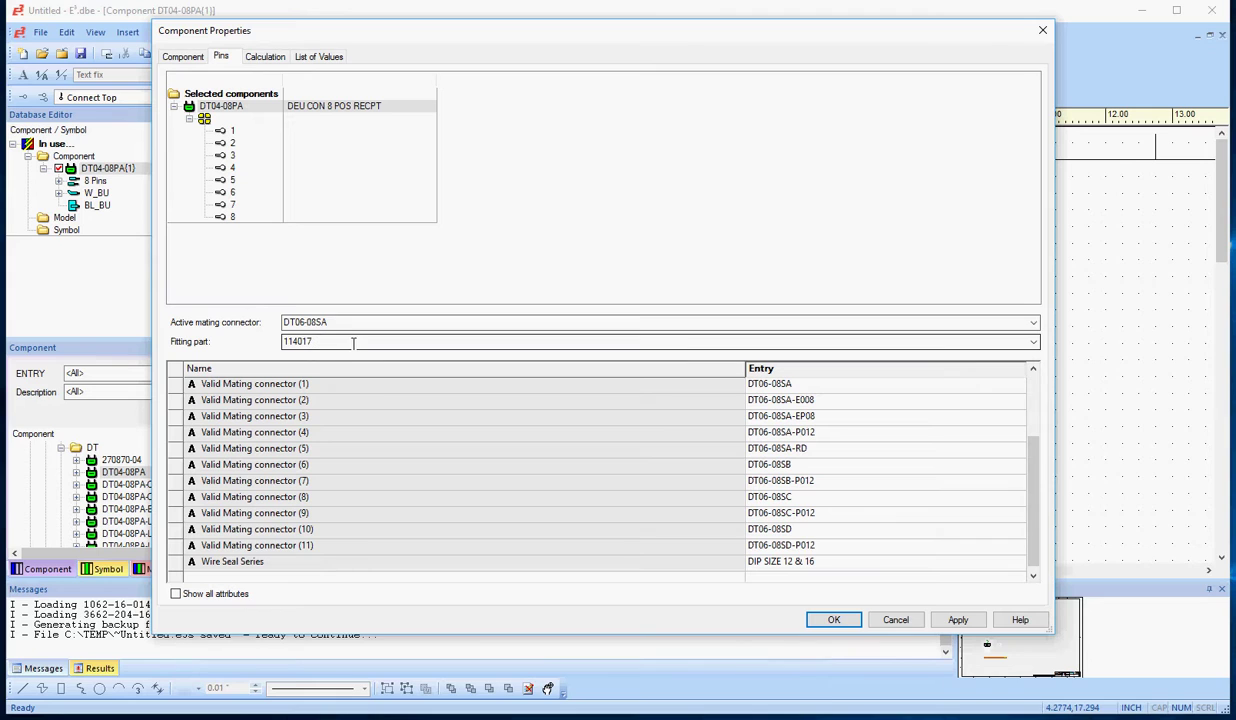
pyautogui.scroll(2, 352, 414)
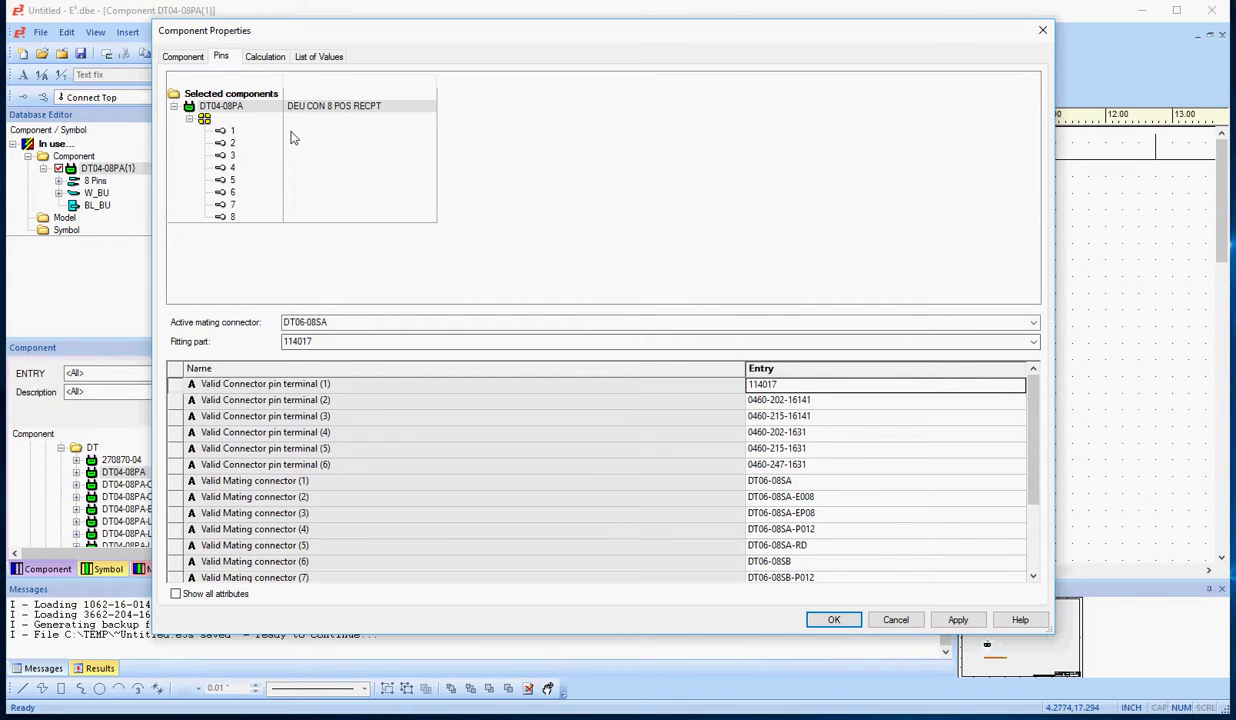
# - Check the Calculation and List of Values pages, then select pin terminal 114017 on Pins
pyautogui.click(262, 58)
pyautogui.click(320, 58)
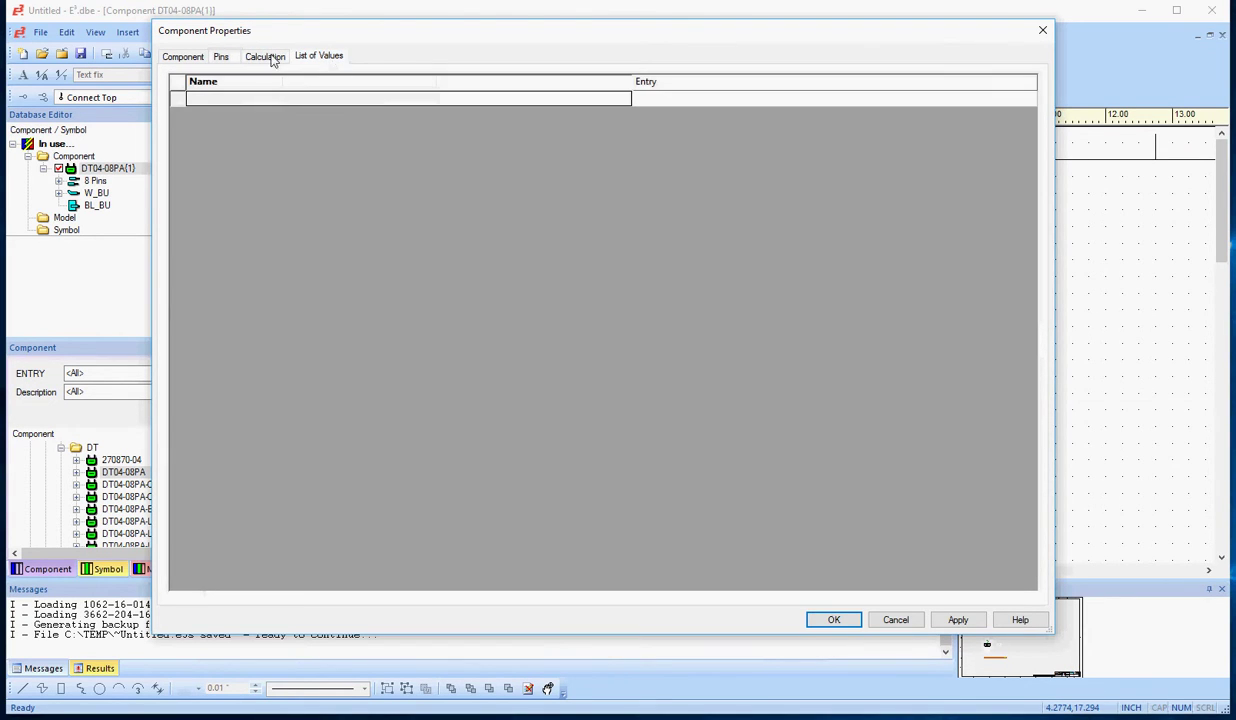
pyautogui.click(221, 57)
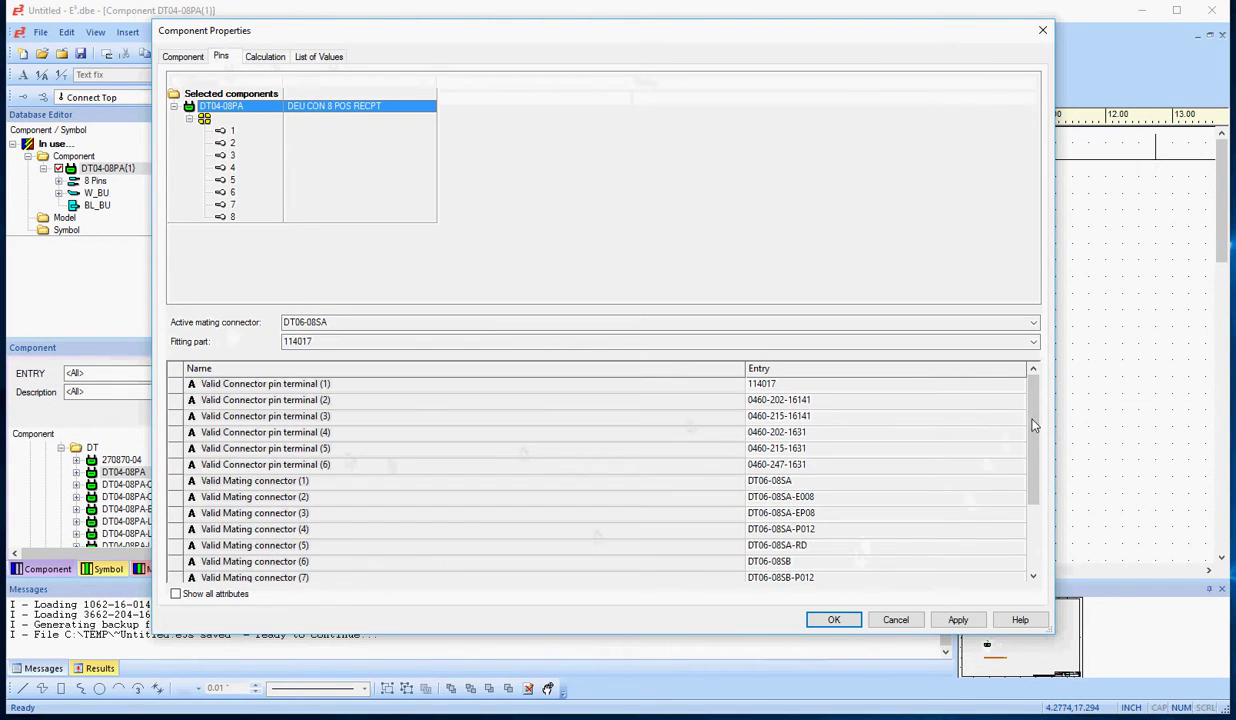
pyautogui.click(992, 384)
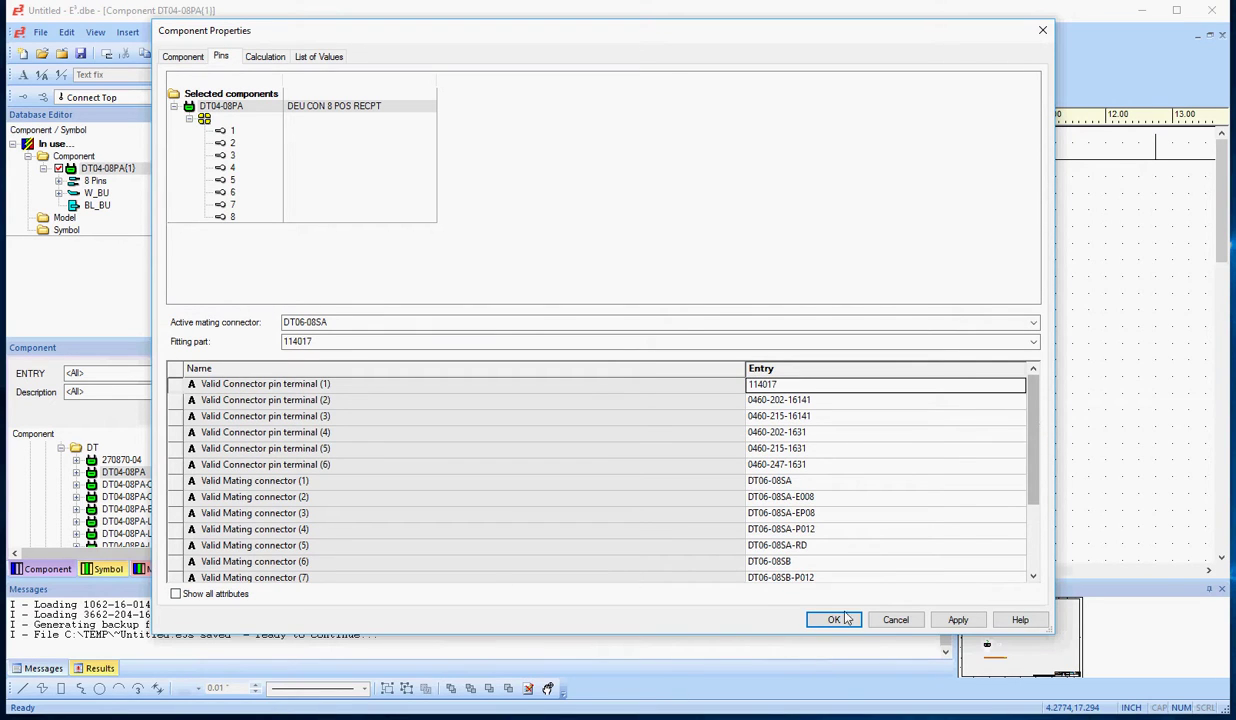
# - Close the component properties with OK and open the DT04-08PA Pin Assignment table
pyautogui.click(812, 618)
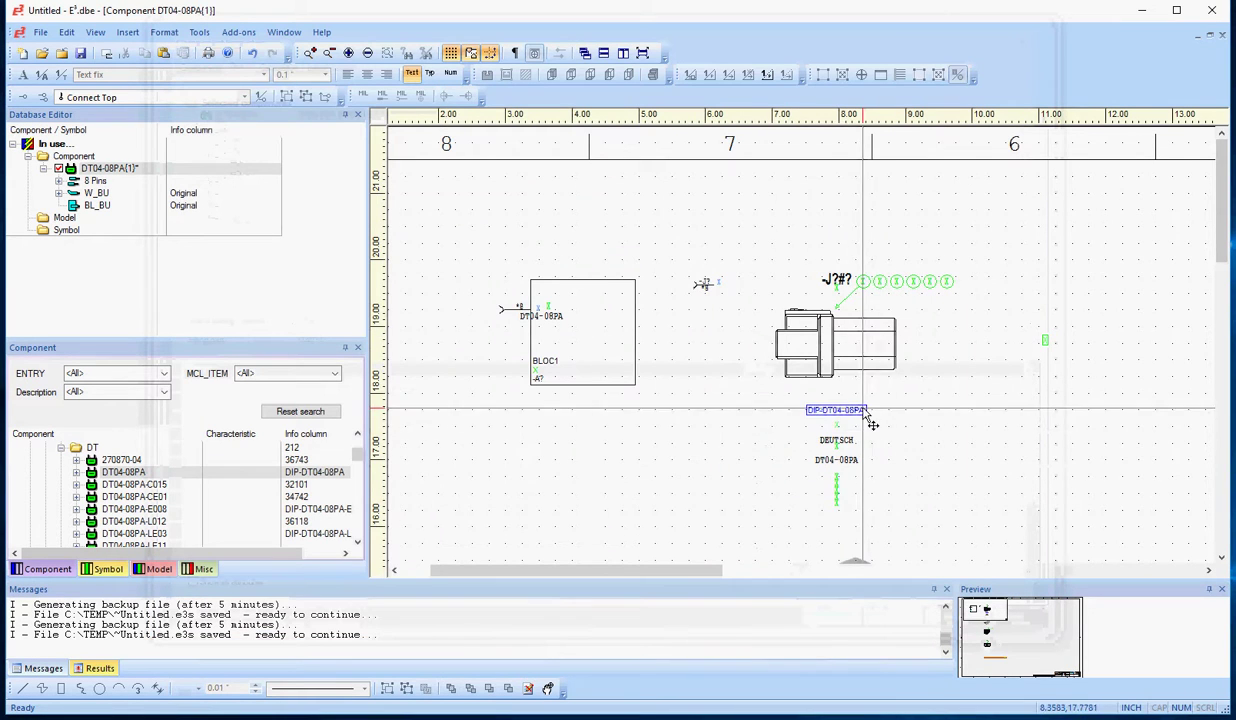
pyautogui.rightClick(706, 391)
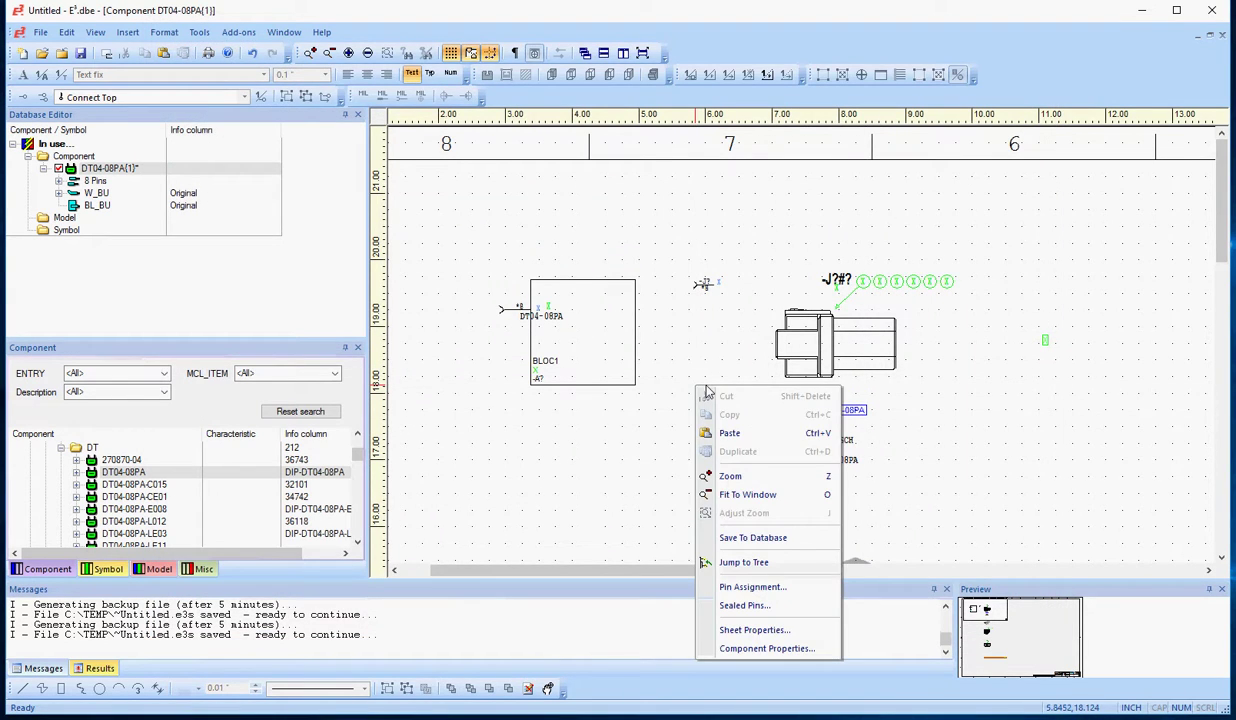
pyautogui.click(771, 590)
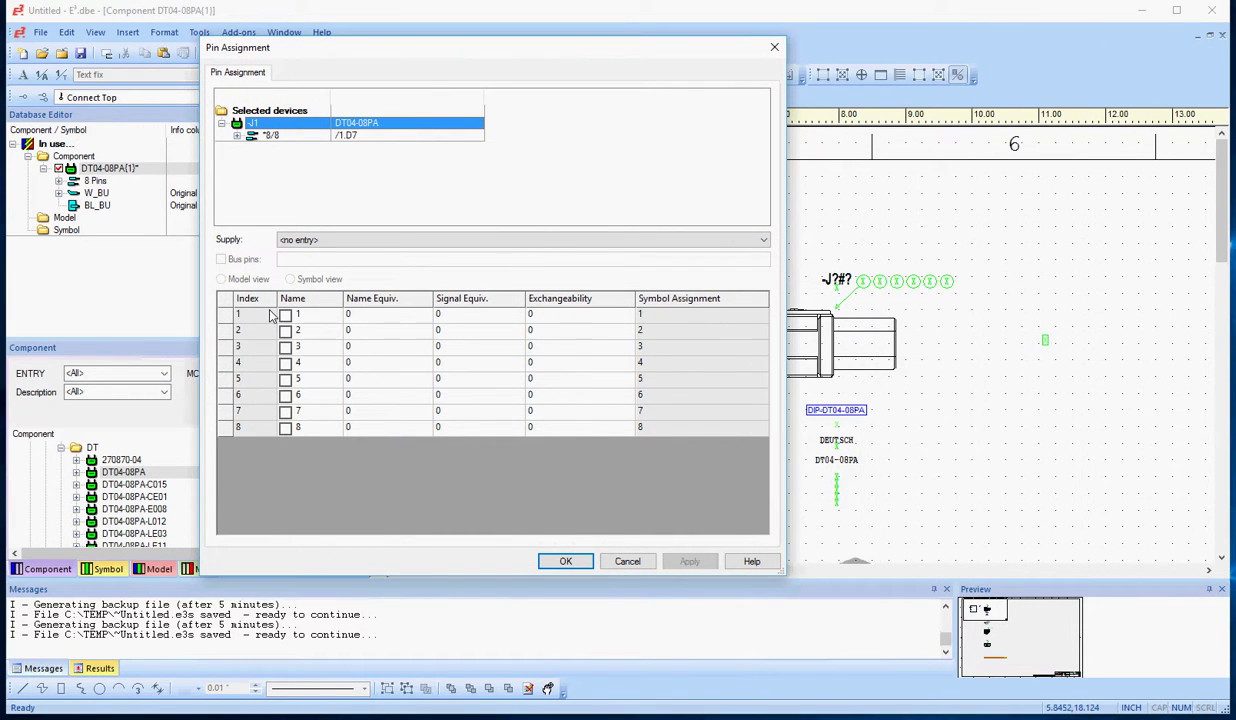
# - View pin row 8's commands without choosing one, then select pin 7's row
pyautogui.rightClick(230, 430)
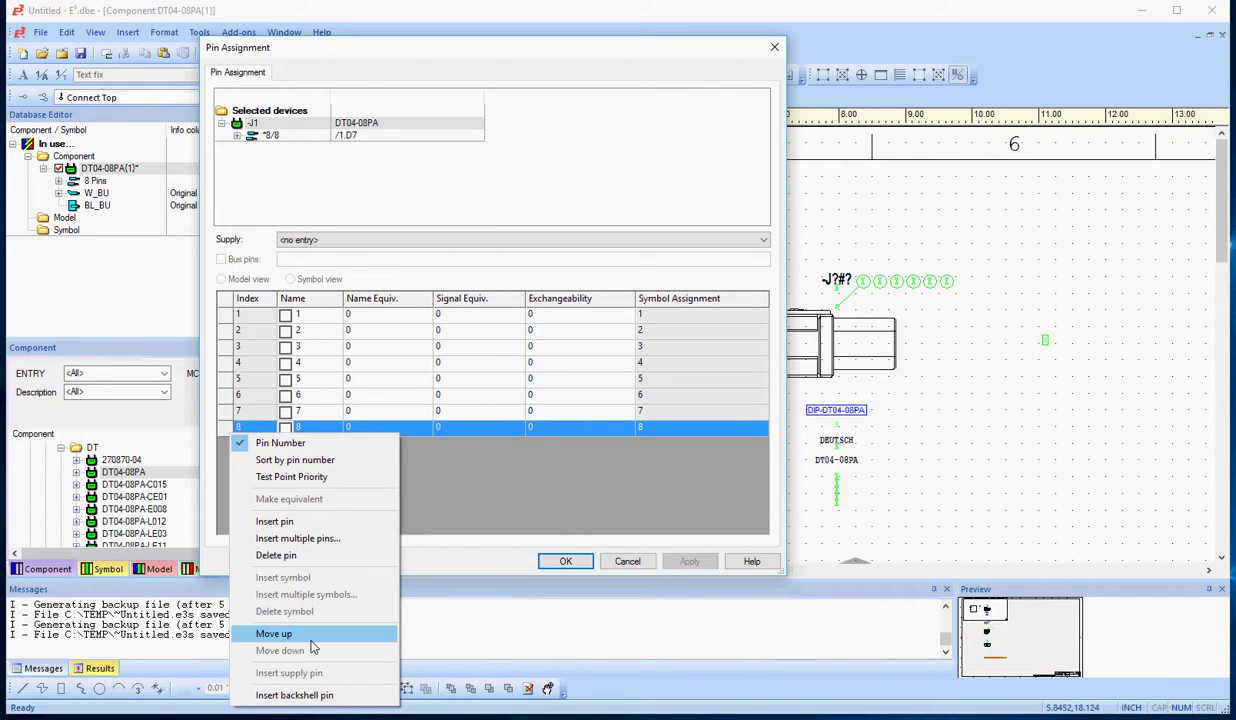
pyautogui.click(492, 429)
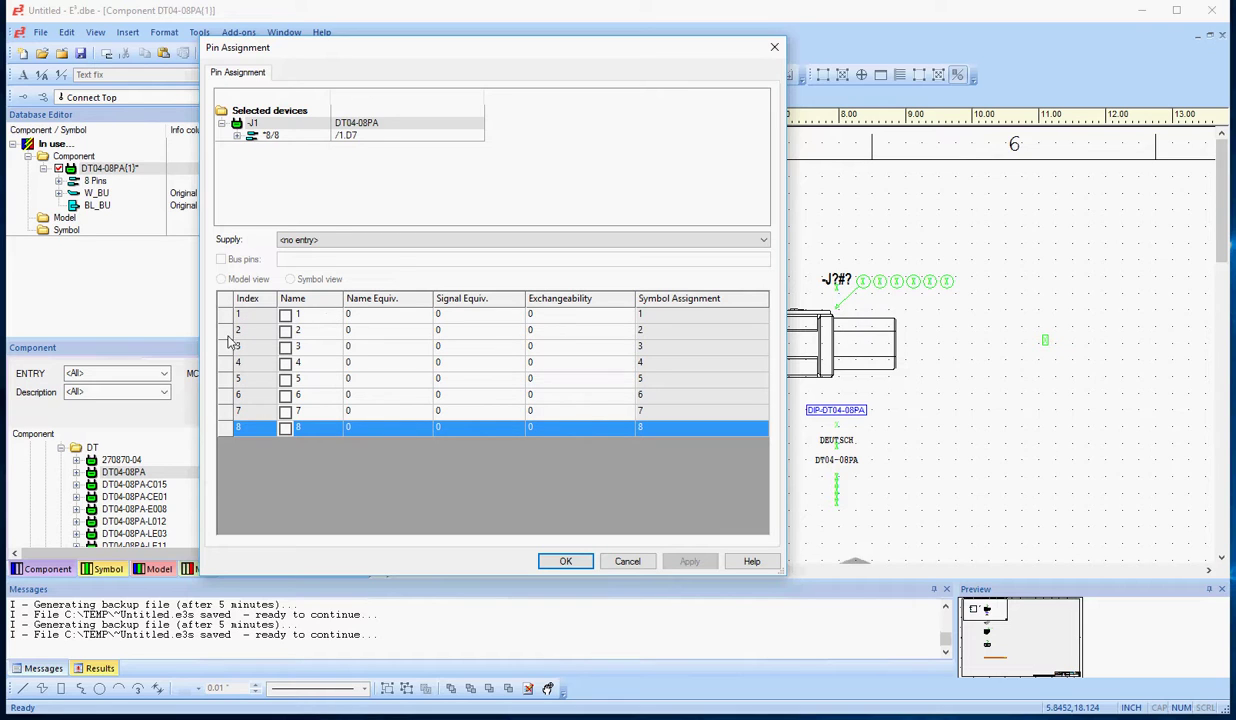
pyautogui.click(253, 412)
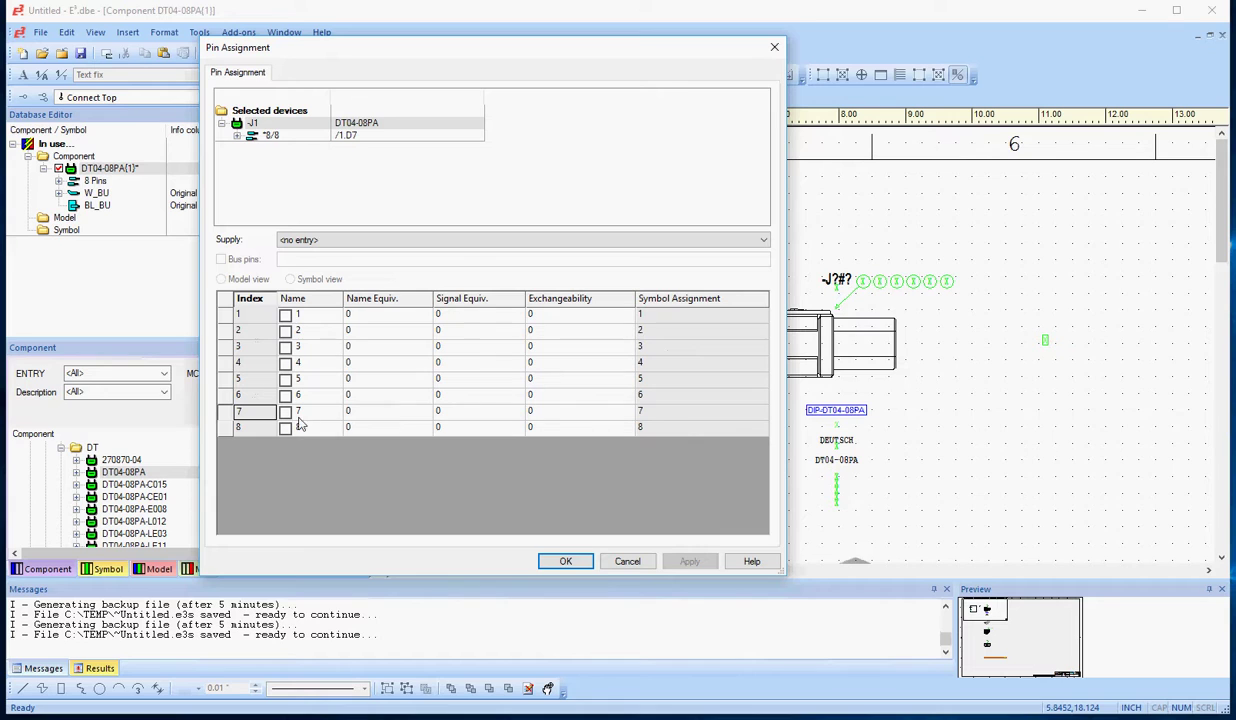
# - Rename pin 1 to A, revert it to 1, and close the Pin Assignment table
pyautogui.click(322, 318)
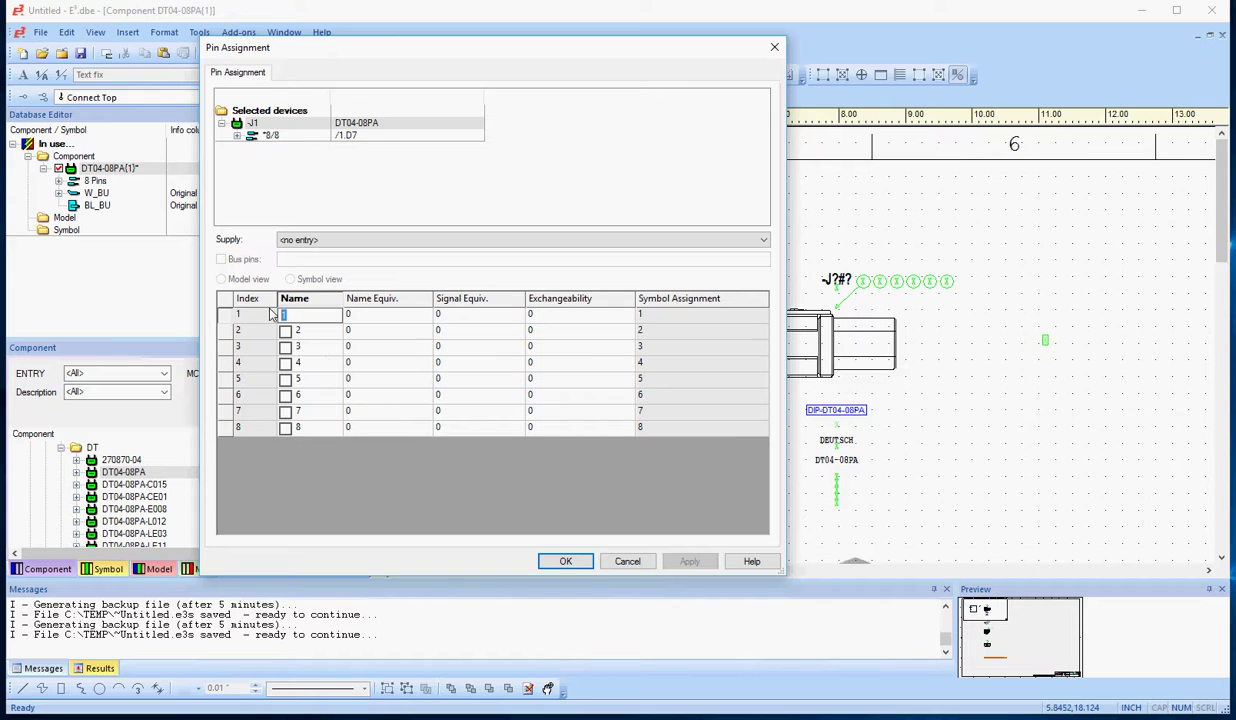
pyautogui.write('A')
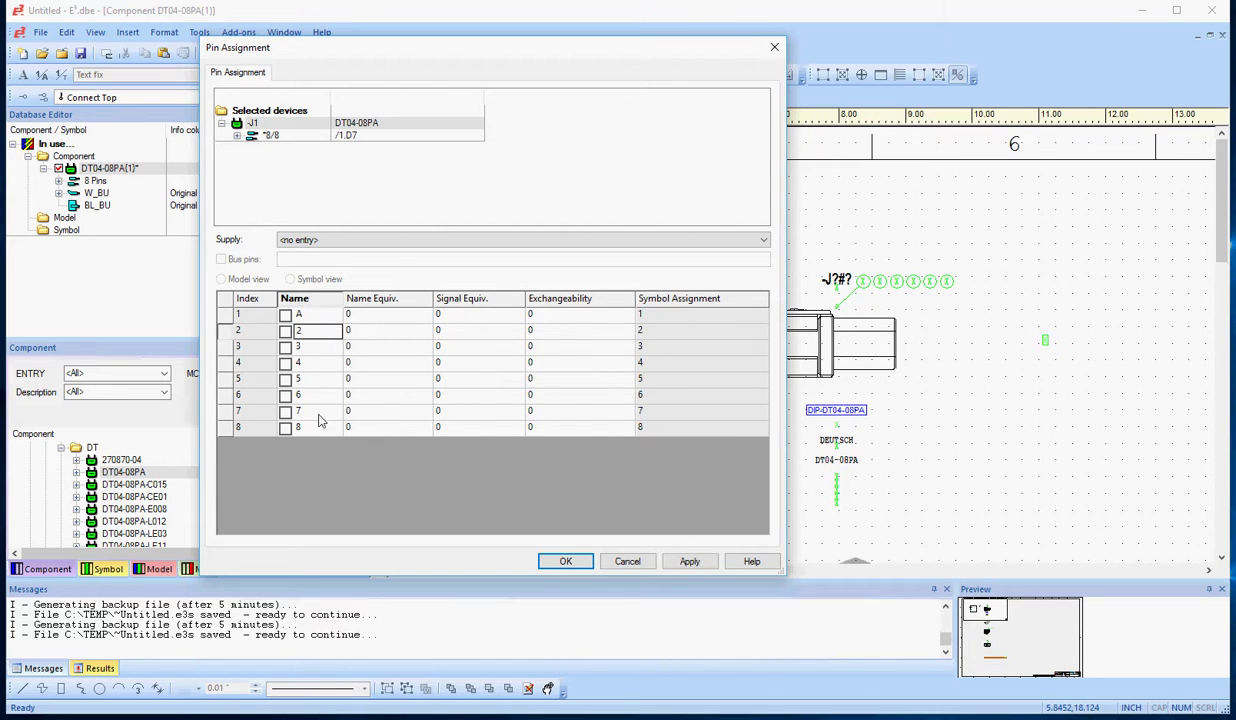
pyautogui.press('Return')
pyautogui.click(312, 316)
pyautogui.write('1')
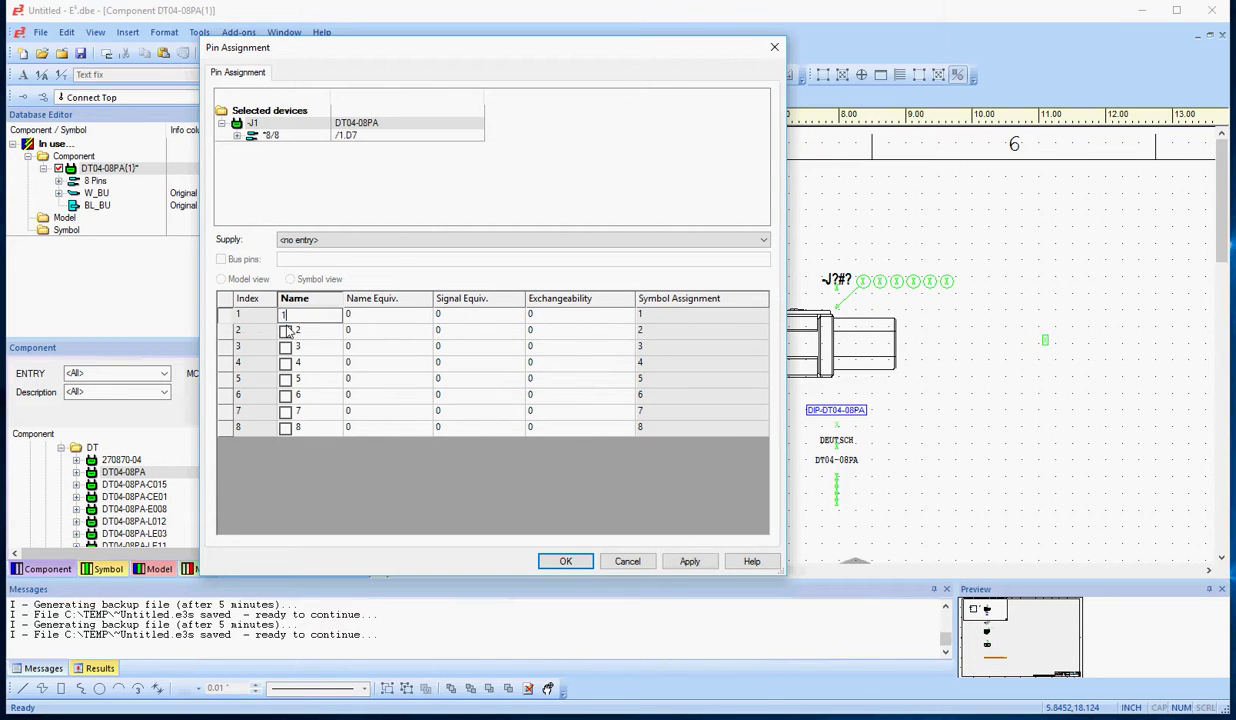
pyautogui.press('Return')
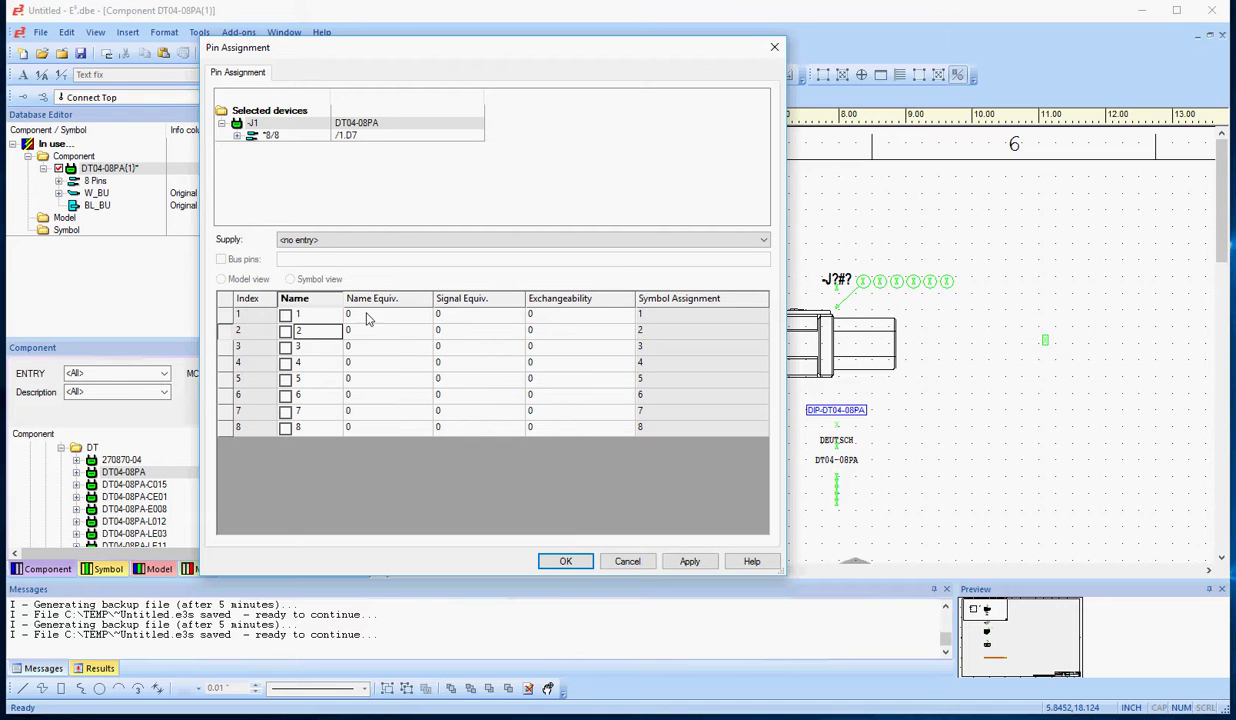
pyautogui.click(565, 561)
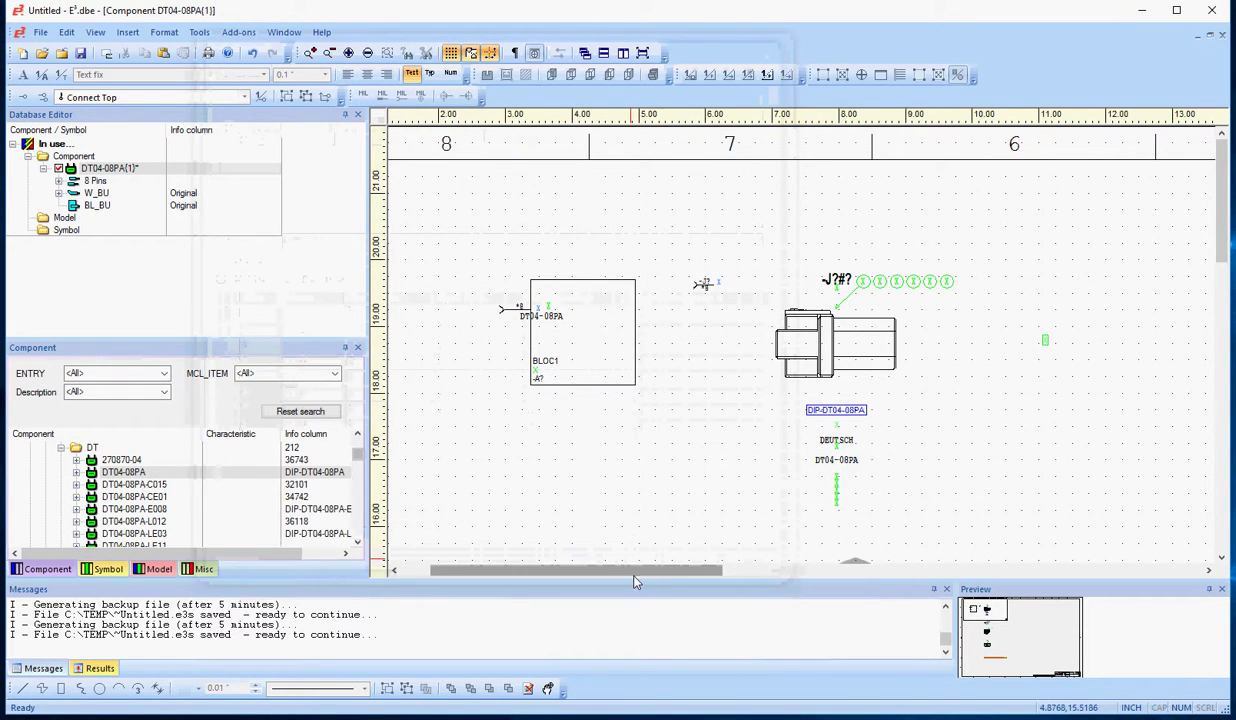
pyautogui.moveTo(634, 578)
pyautogui.mouseDown()
pyautogui.moveTo(651, 577)
pyautogui.moveTo(620, 578)
pyautogui.mouseUp()
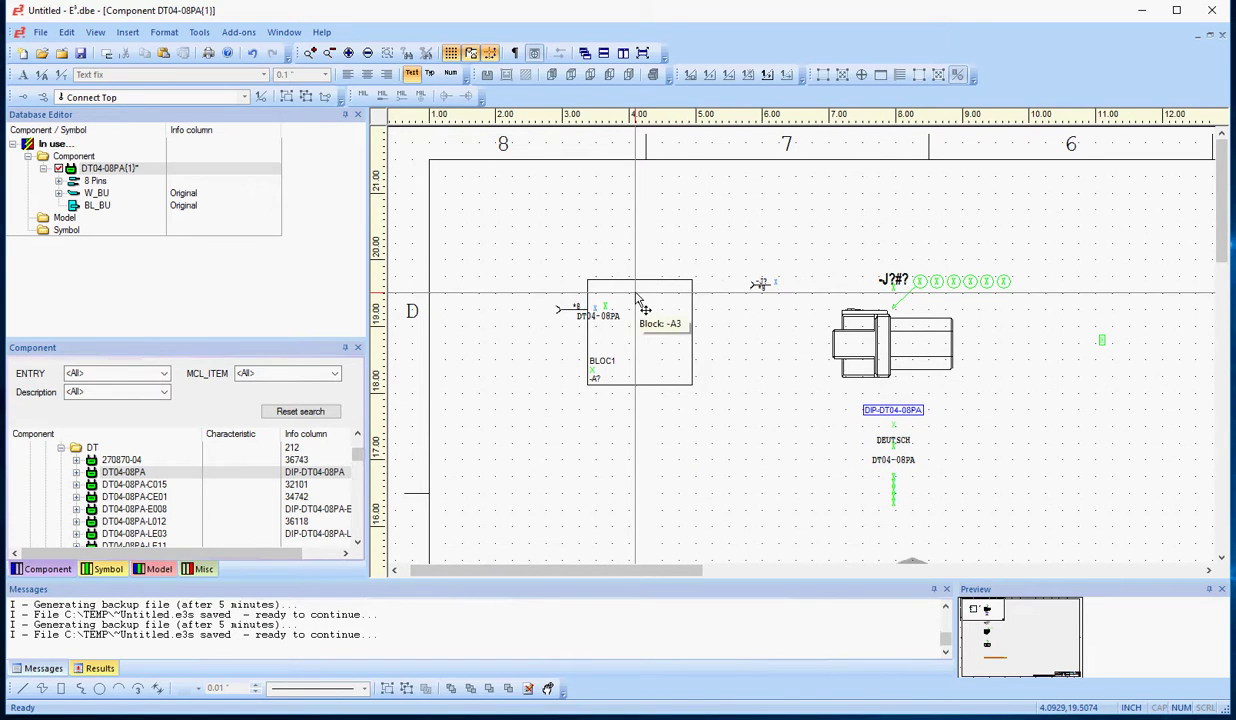
pyautogui.moveTo(676, 575); pyautogui.dragTo(707, 577)
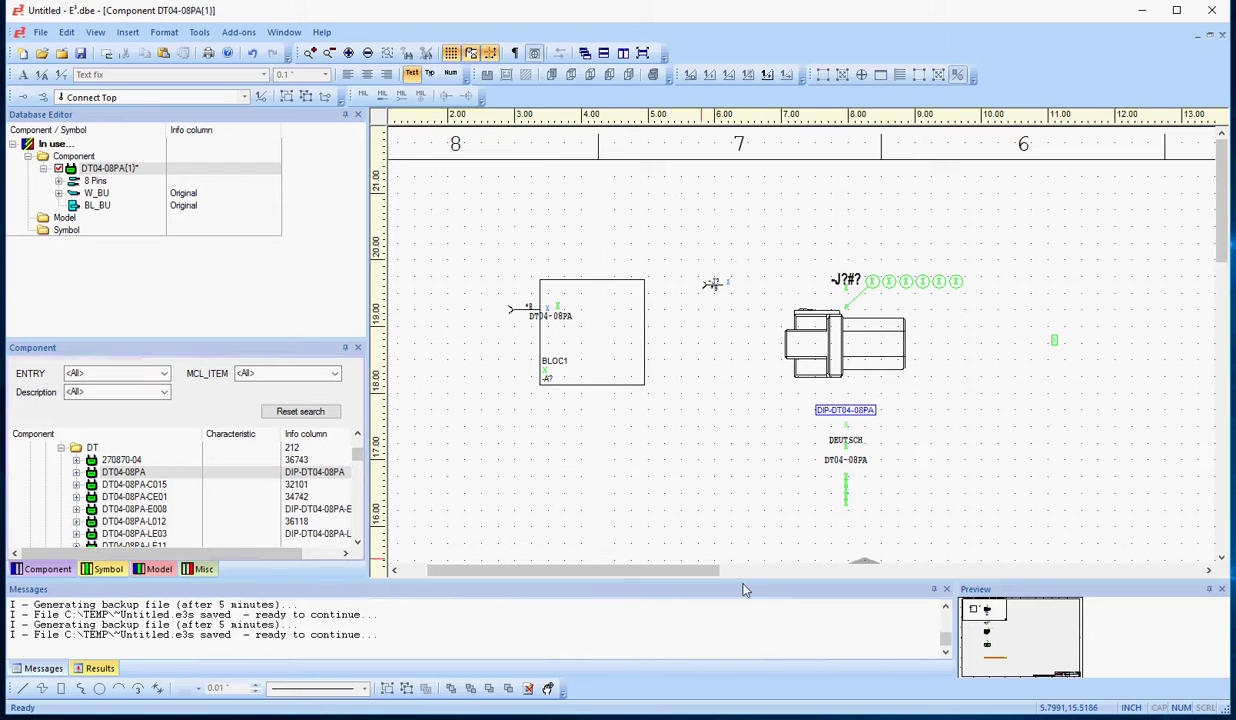
pyautogui.moveTo(703, 577); pyautogui.dragTo(712, 572)
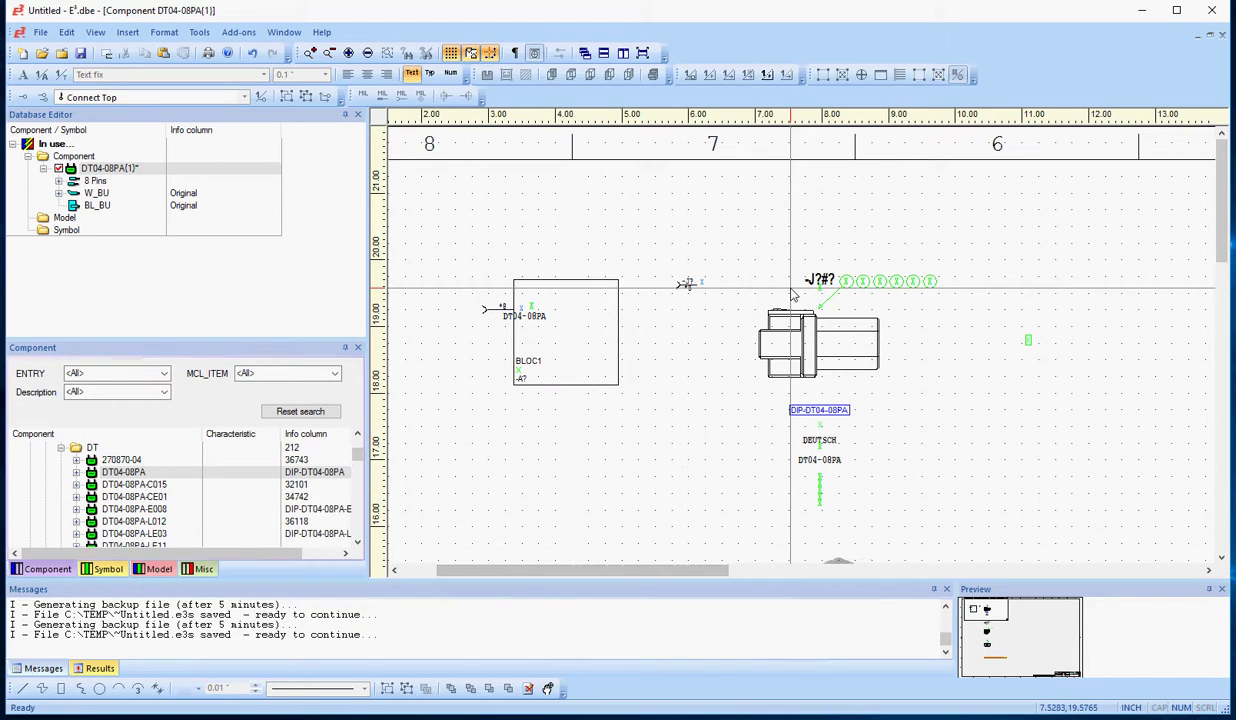
pyautogui.scroll(-3, 826, 340)
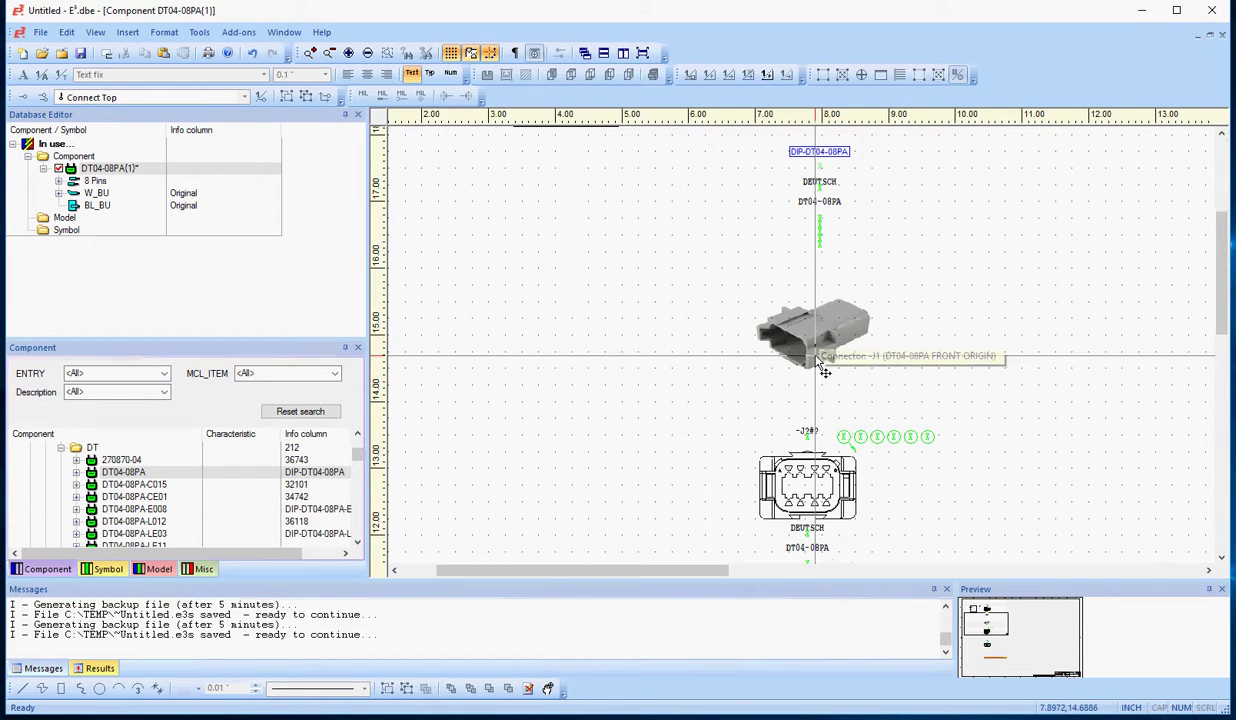
pyautogui.scroll(3, 785, 335)
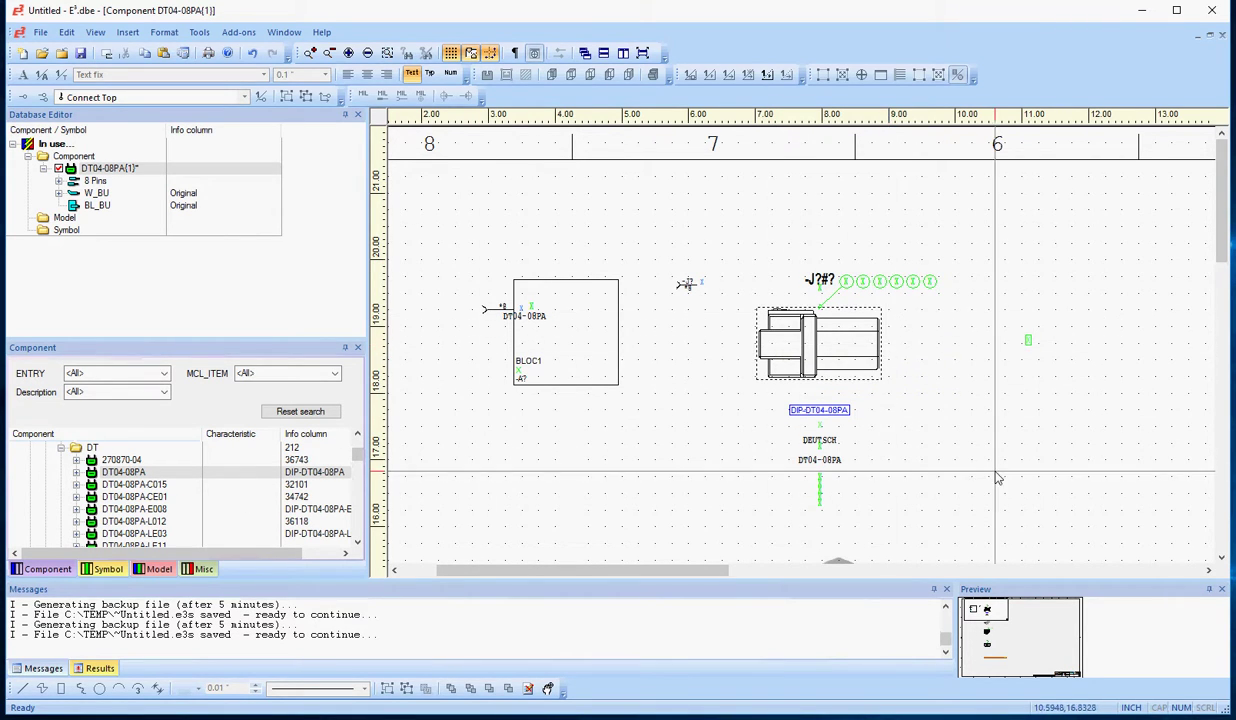
pyautogui.scroll(-3, 853, 340)
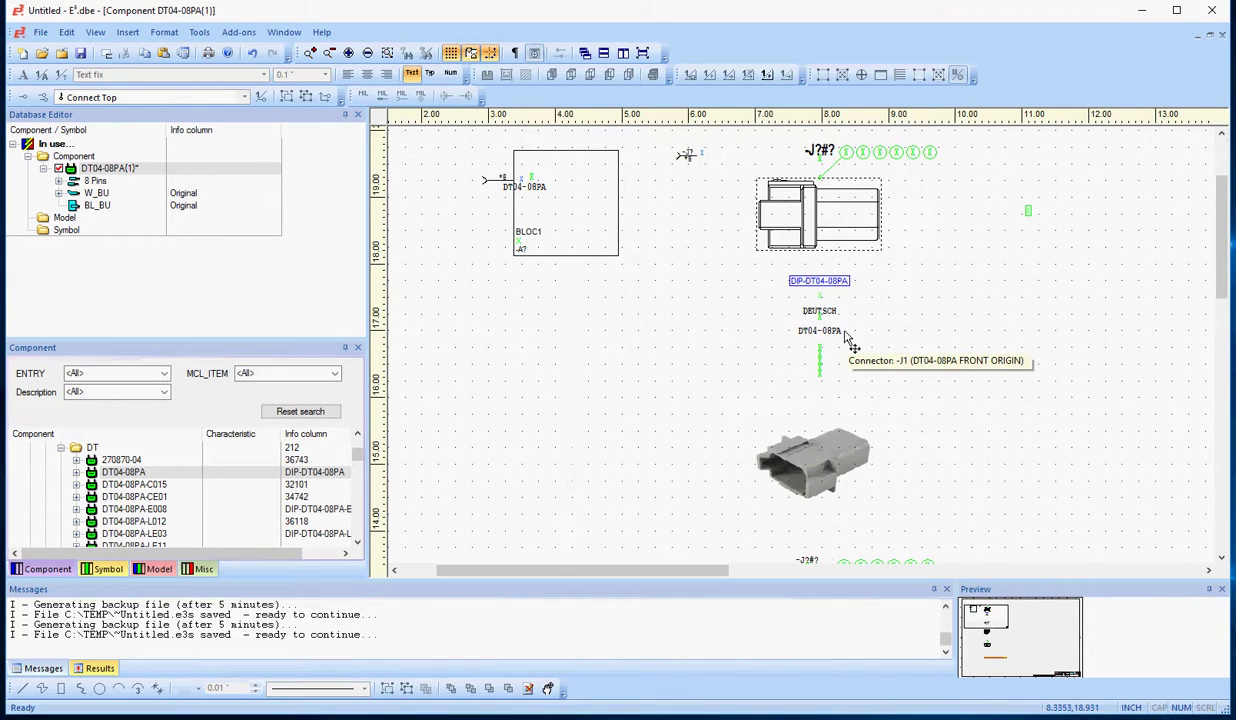
pyautogui.scroll(-3, 820, 478)
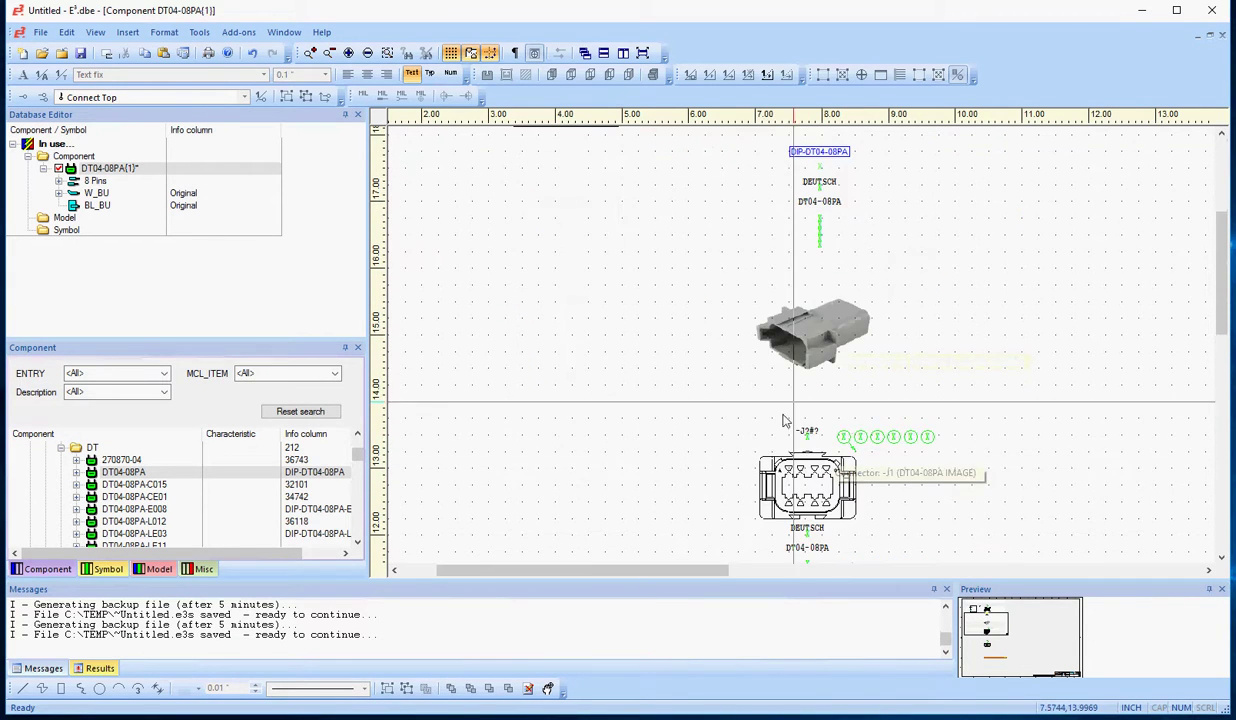
pyautogui.scroll(6, 891, 455)
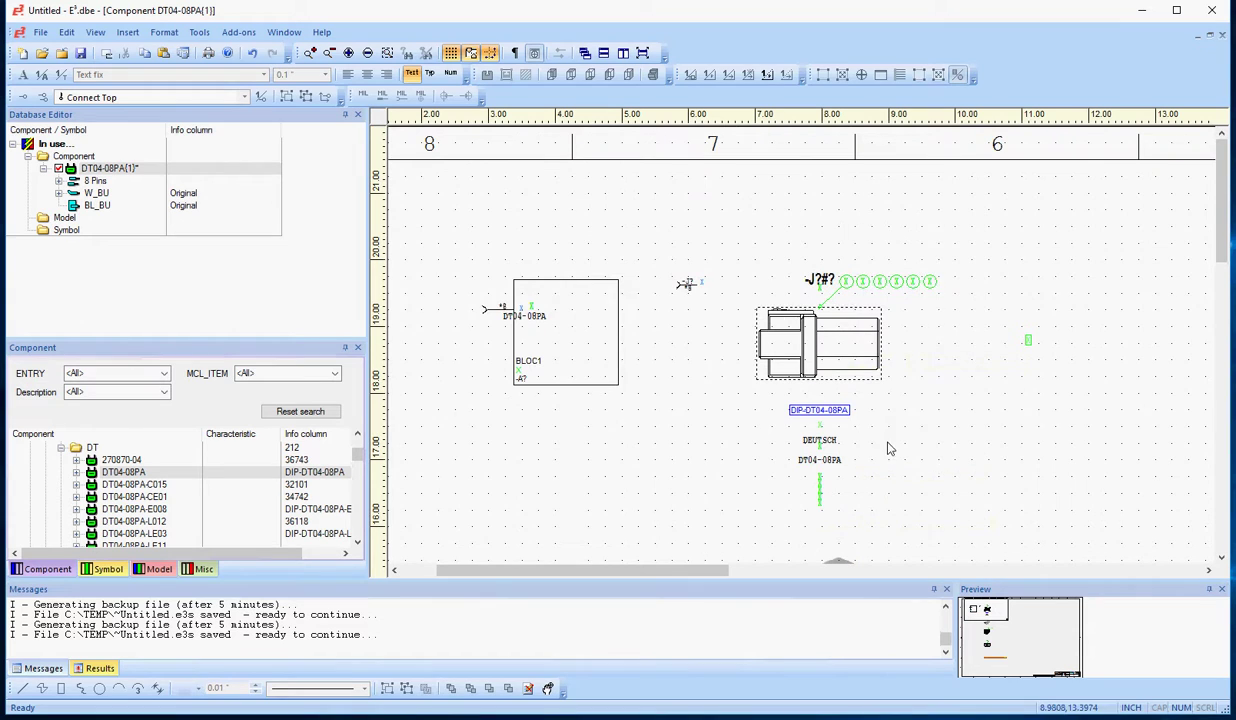